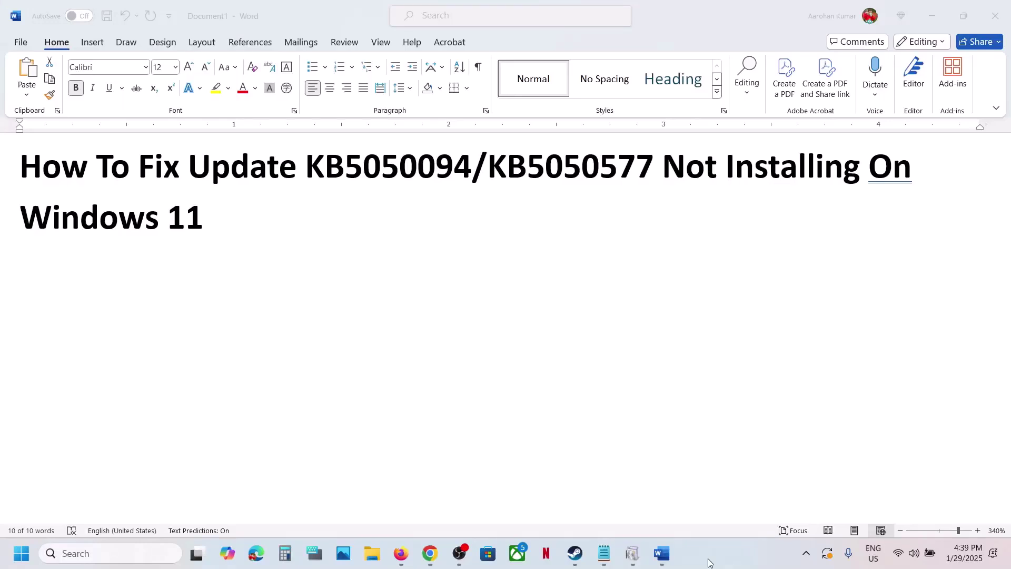
Step: Highlight "Update KB5050094/KB5050577" in the title of the Word document
double_click(401, 174)
left_click(400, 174)
double_click(401, 174)
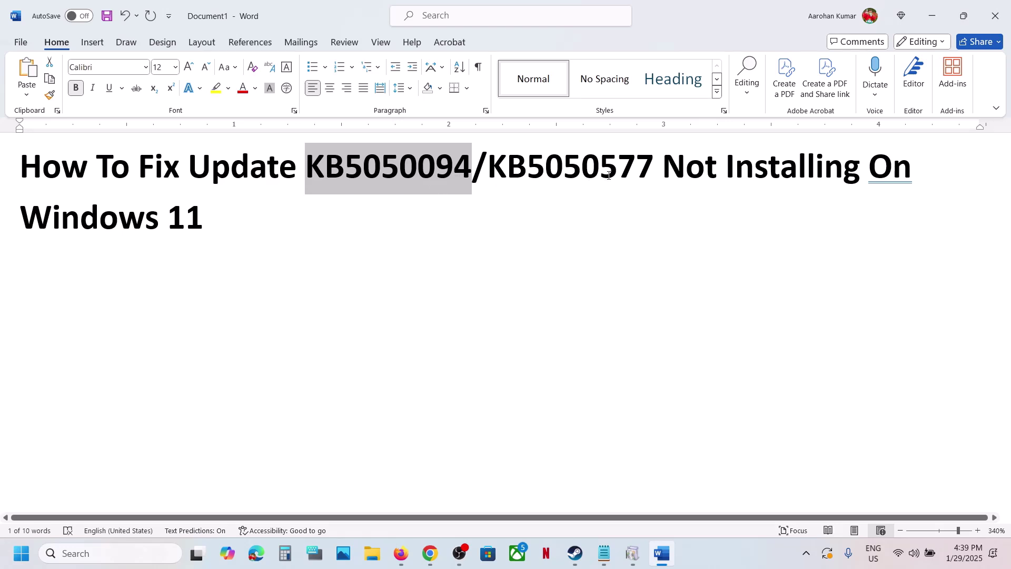
left_click(281, 164)
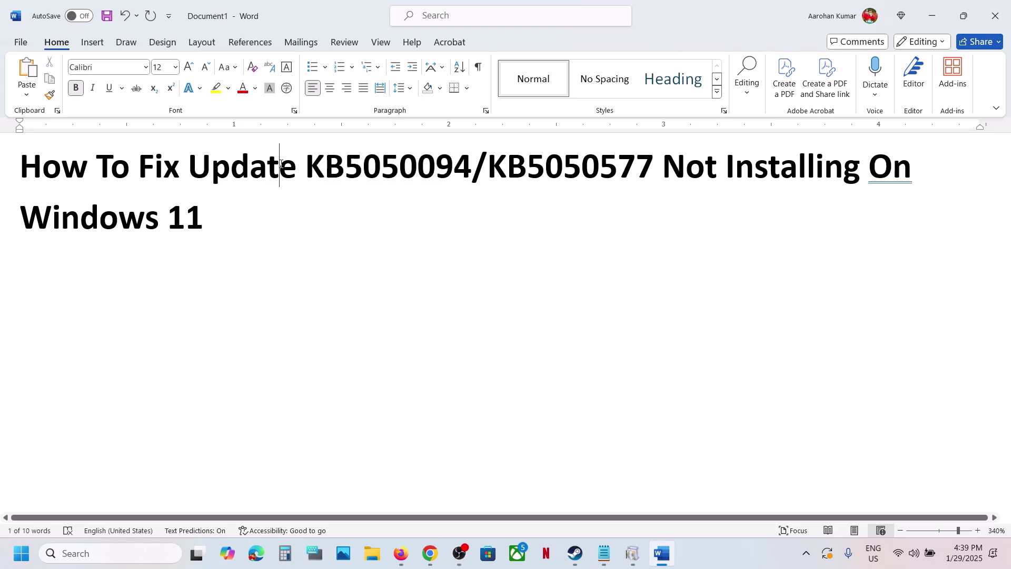
left_click_drag(280, 165, 634, 197)
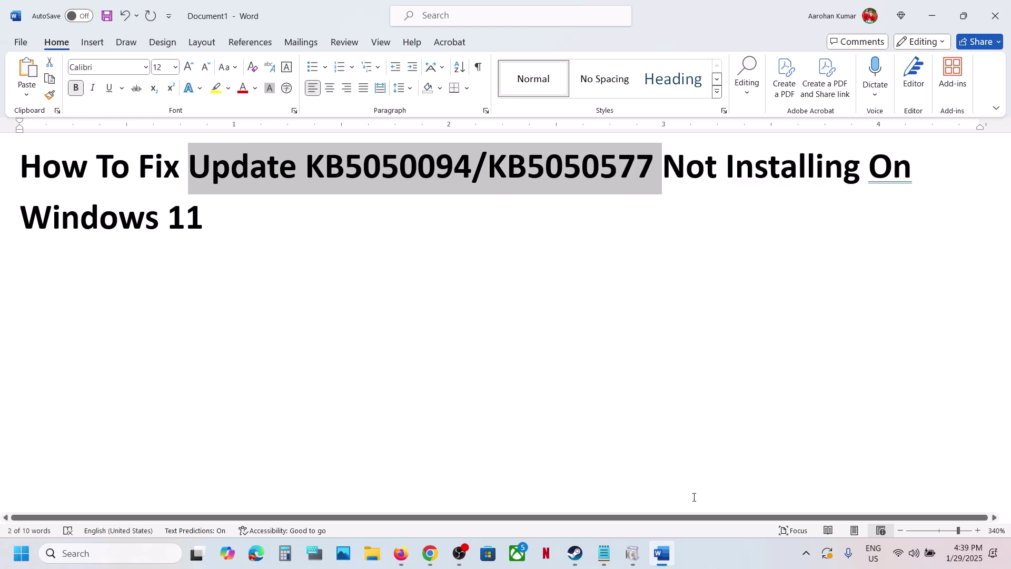
left_click(722, 566)
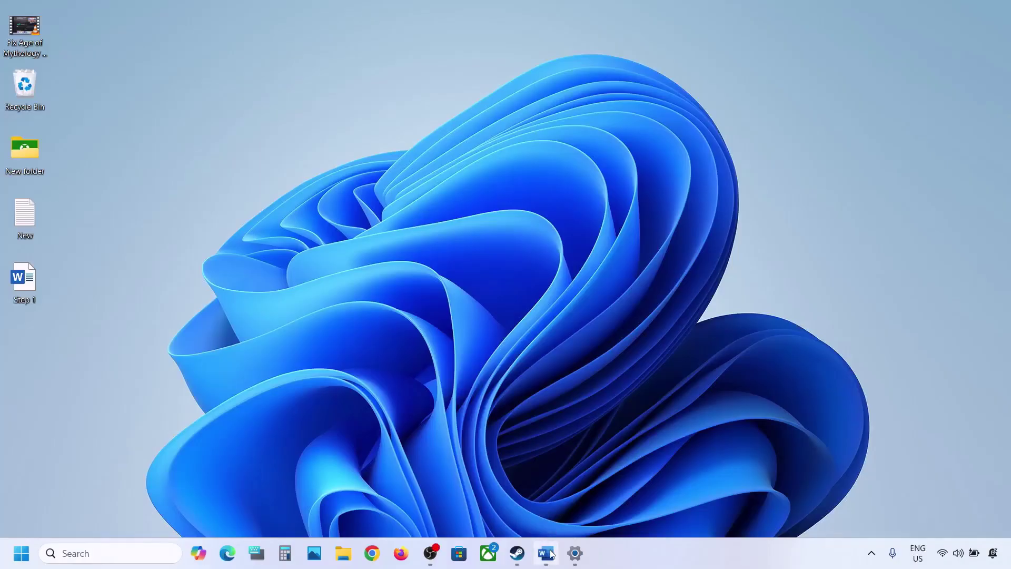
Step: Highlight "Start App Readiness Service" under Step 1 in the Word step list, and minimise the document
left_click(548, 553)
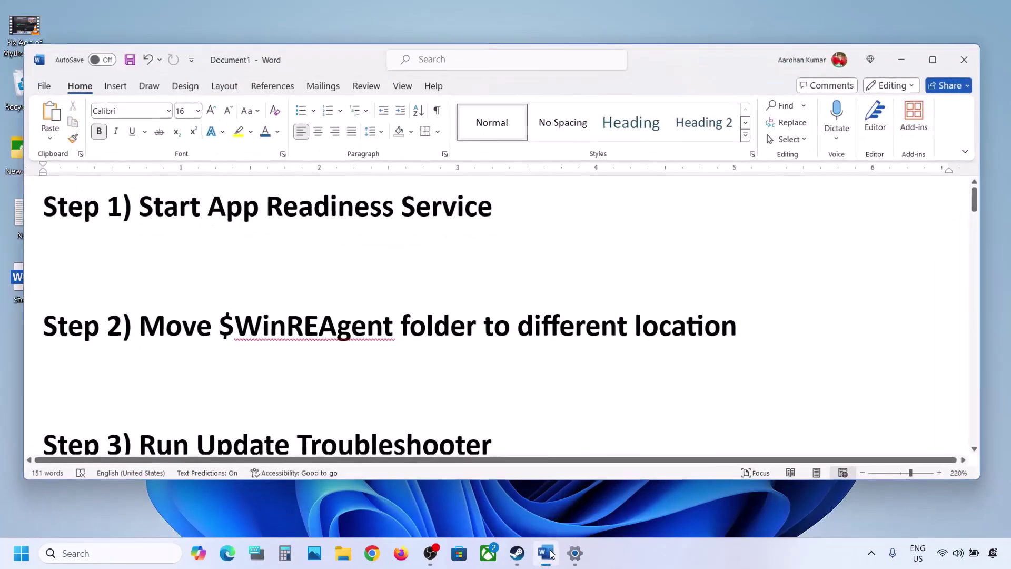
left_click_drag(151, 207, 495, 208)
left_click(903, 64)
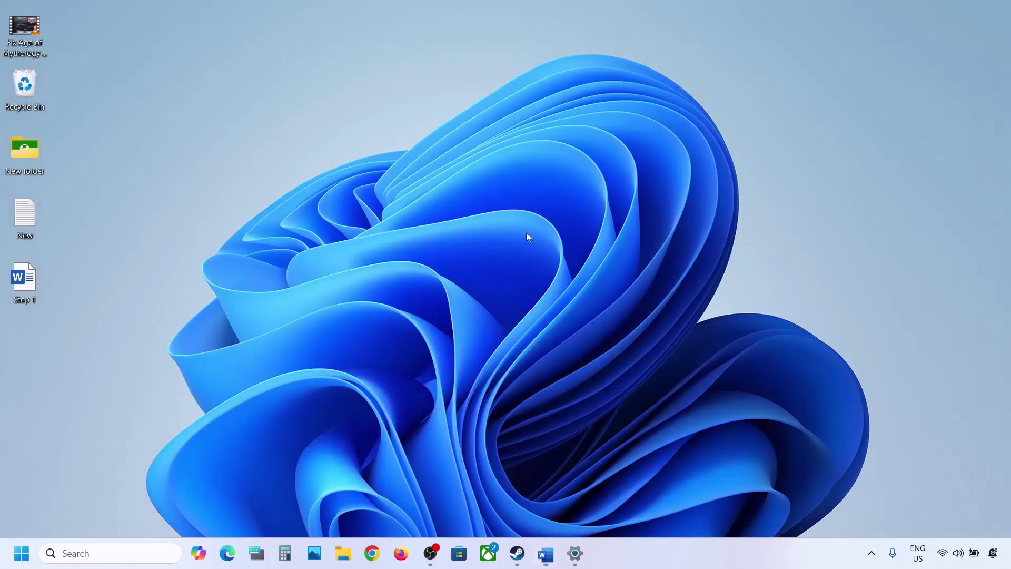
Step: Search Windows for "services", launch the Services console and bring up the App Readiness service's properties
left_click(149, 552)
type("services")
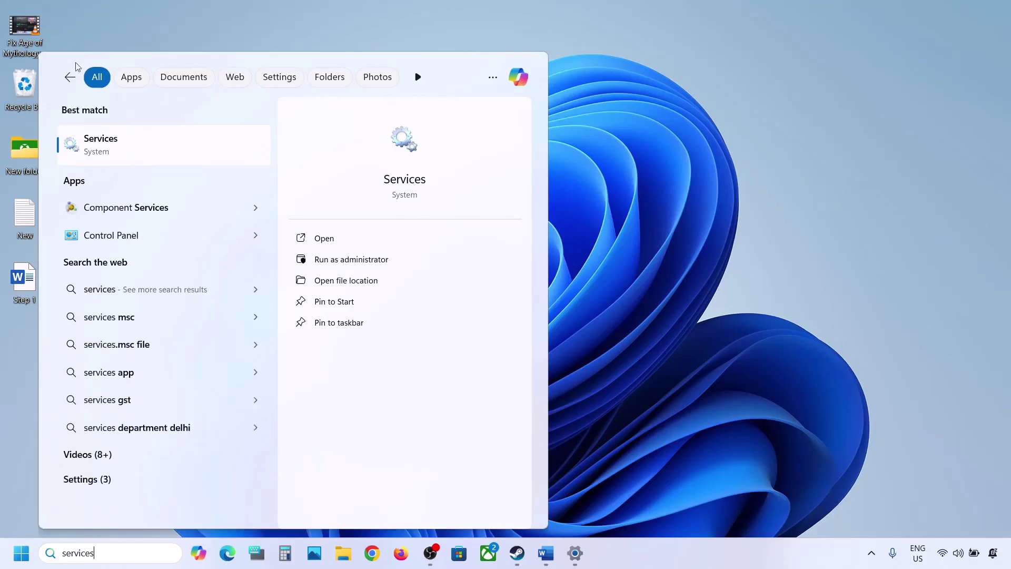
left_click(94, 156)
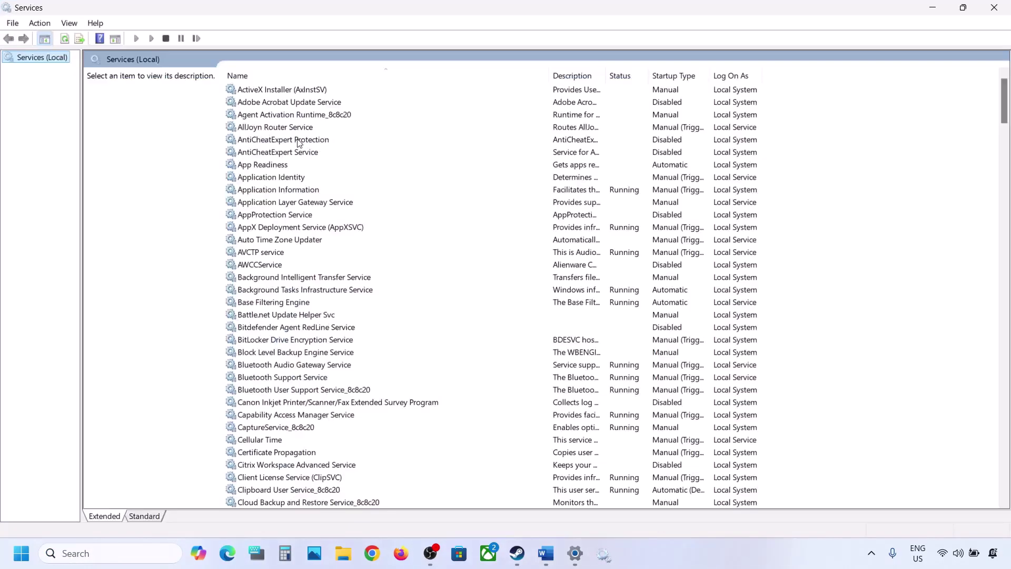
left_click(259, 167)
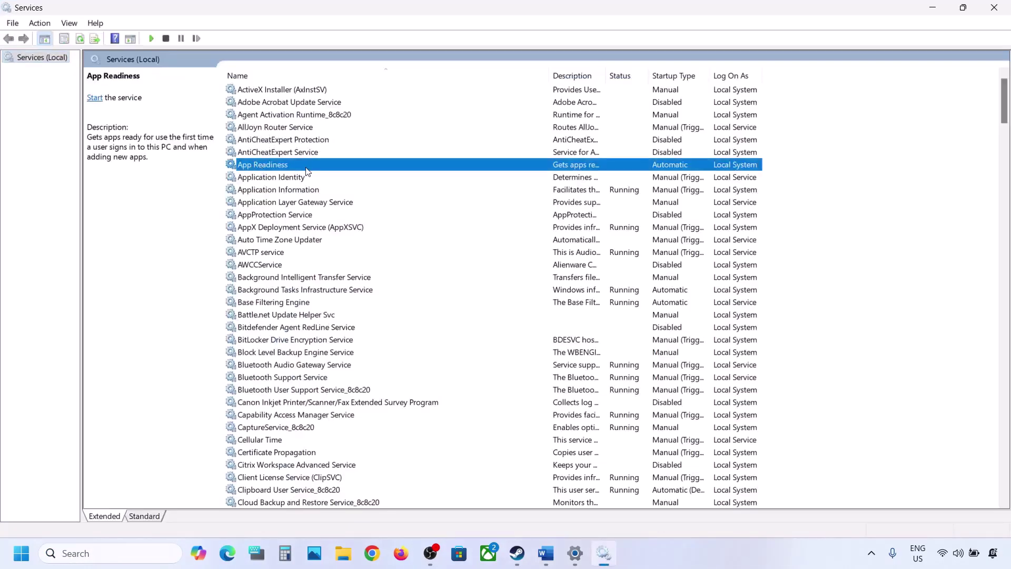
double_click(307, 169)
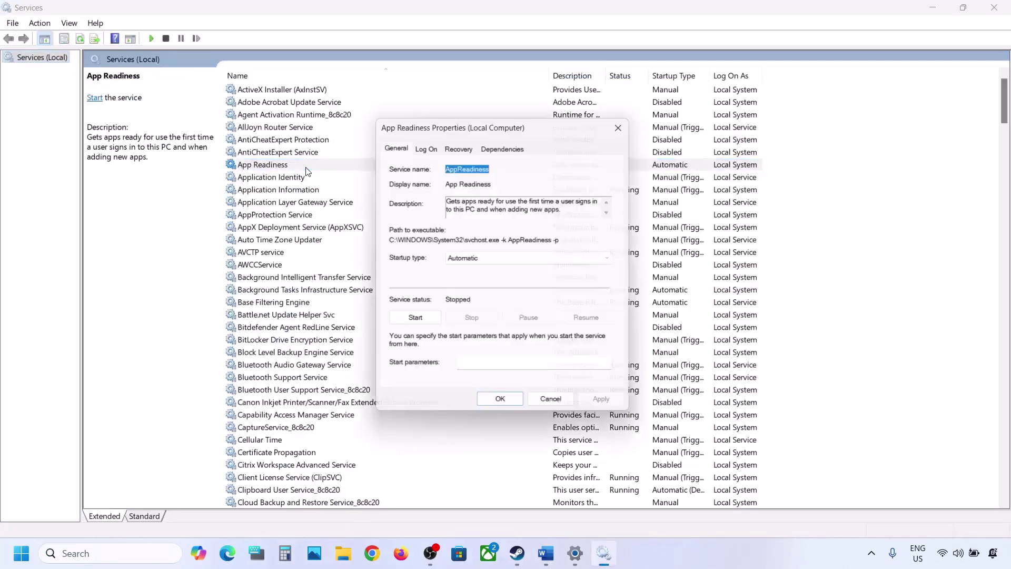
Step: Set the App Readiness startup type to Automatic, start the service, and close its properties and the Services console
left_click(488, 262)
left_click(480, 282)
left_click(601, 410)
left_click(411, 323)
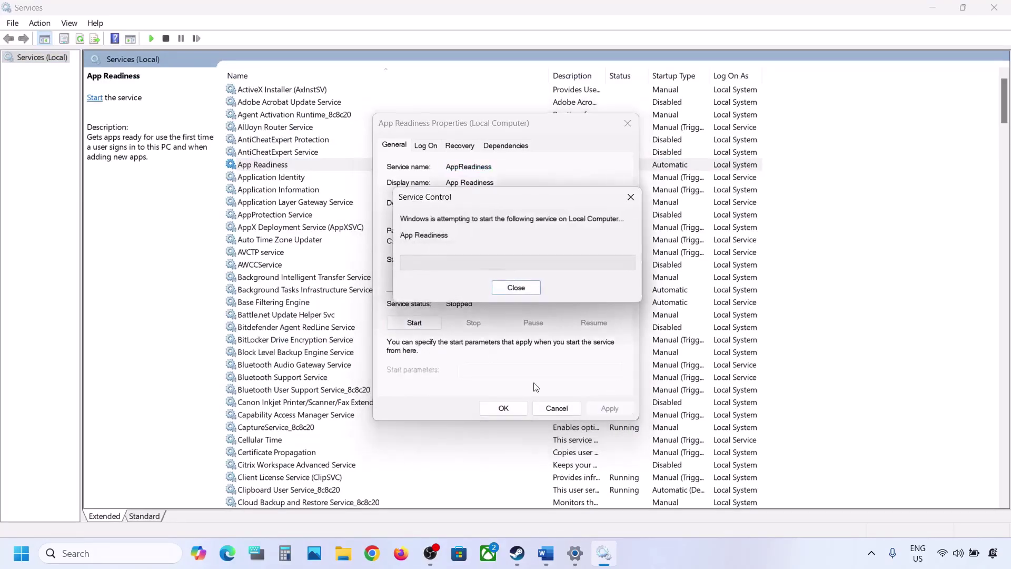
left_click(510, 410)
left_click(995, 7)
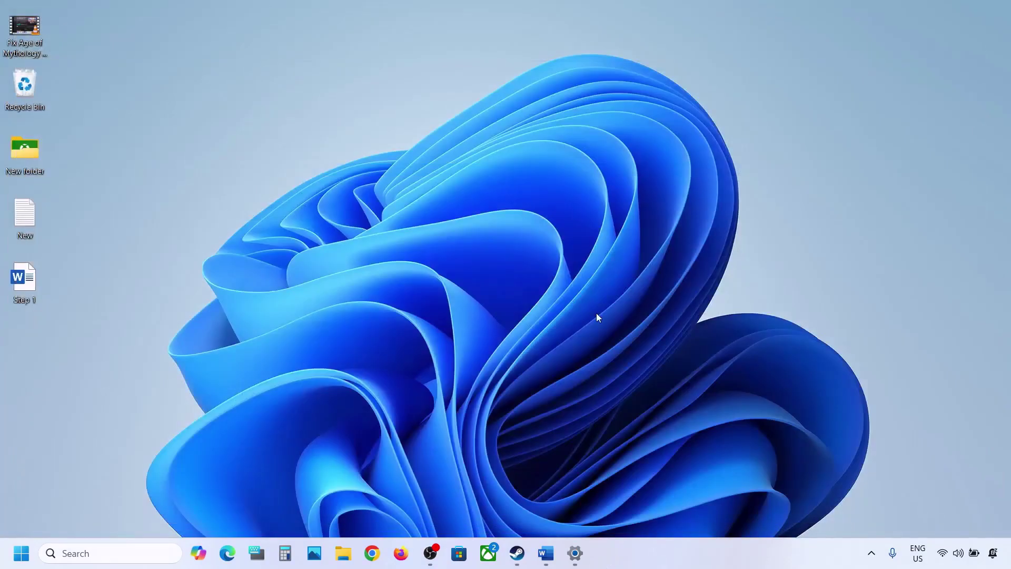
Step: Highlight "$WinREAgent" under Step 2 in the Word document, and locate that folder on OS (C:) in File Explorer
left_click(546, 558)
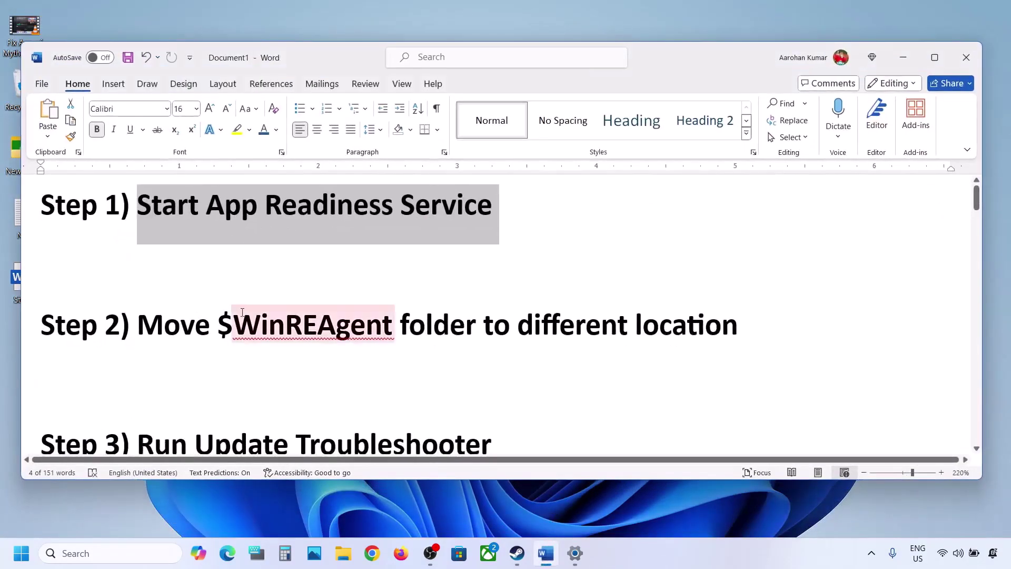
left_click_drag(224, 322, 398, 325)
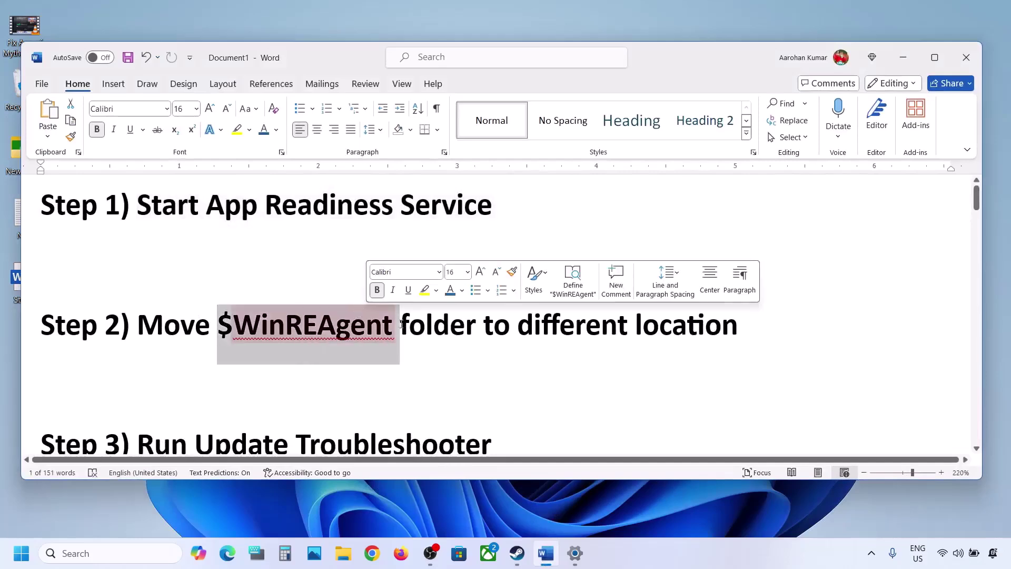
left_click(348, 552)
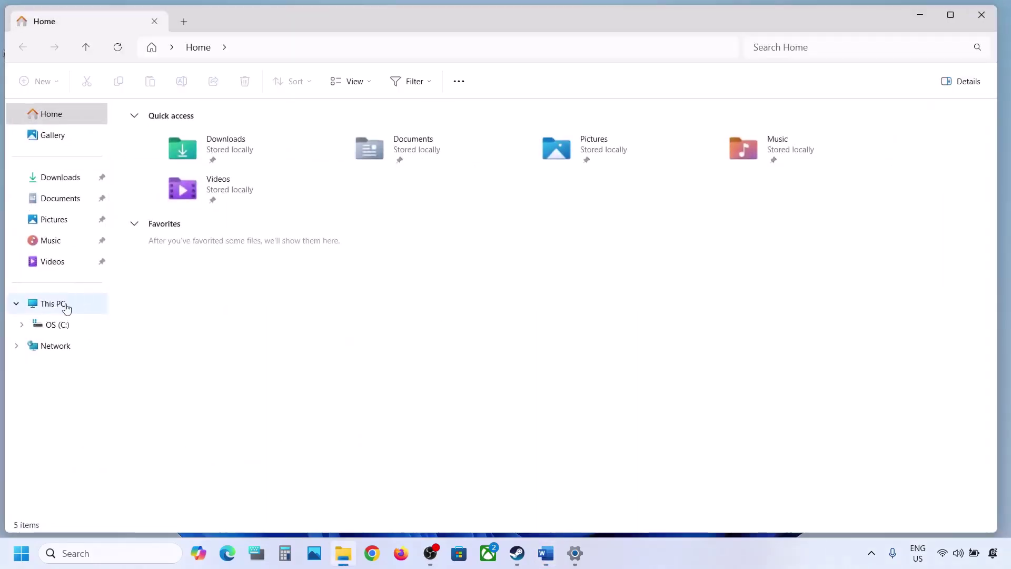
left_click(67, 308)
double_click(214, 138)
left_click(166, 193)
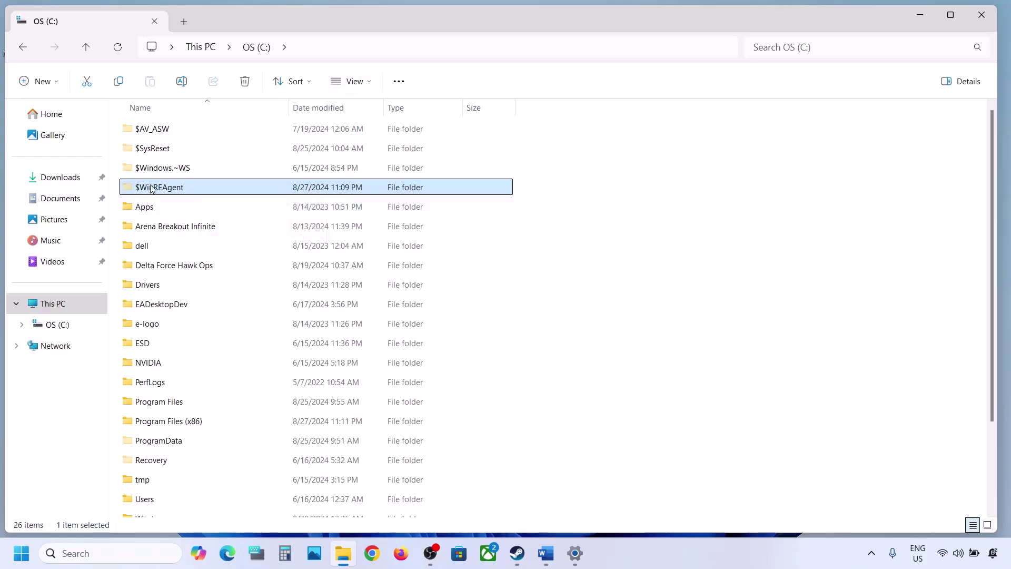
Step: Check the Hidden items display option for OS (C:), and select the $WinREAgent folder again
left_click(352, 81)
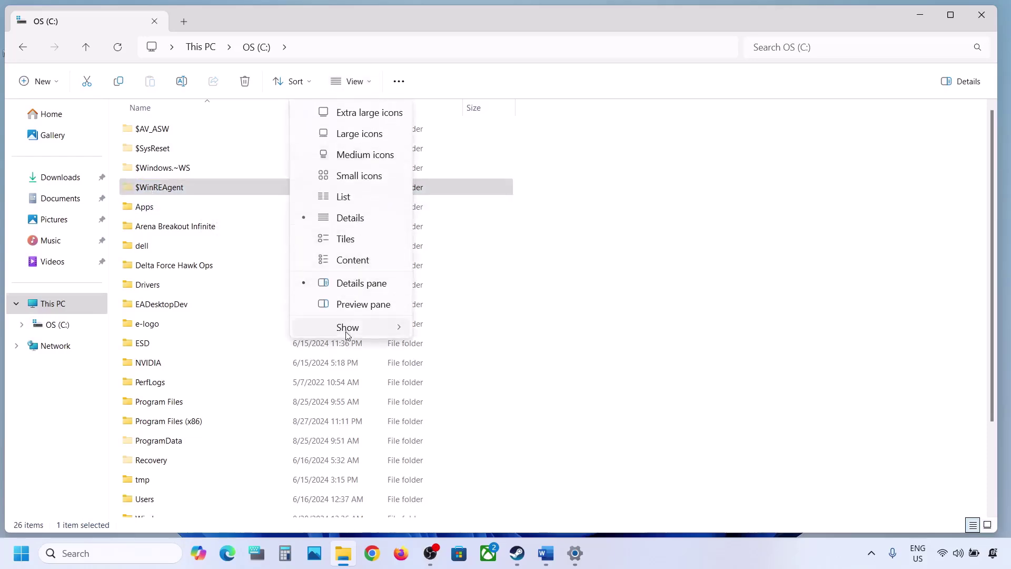
mouse_move(347, 335)
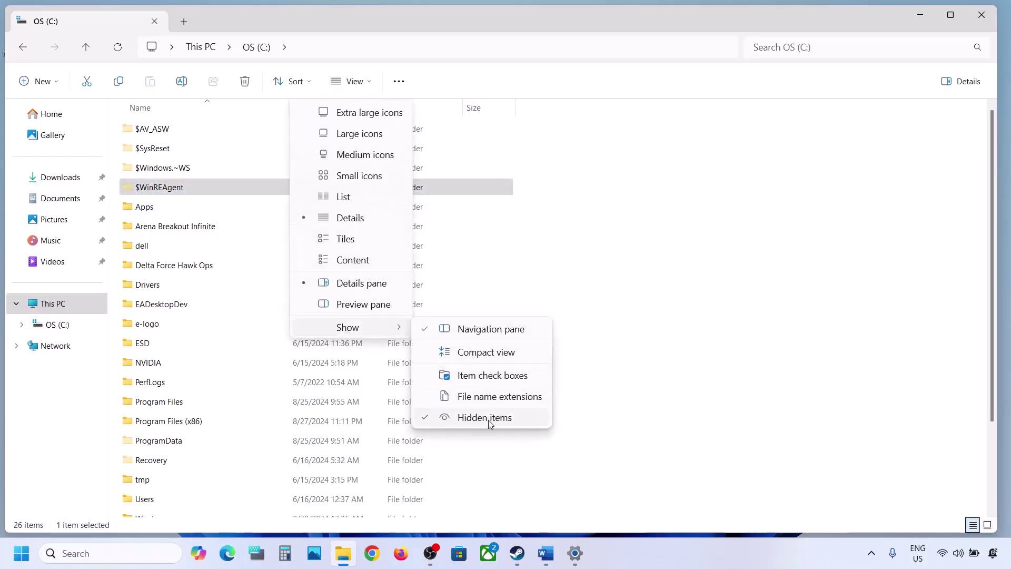
left_click(141, 190)
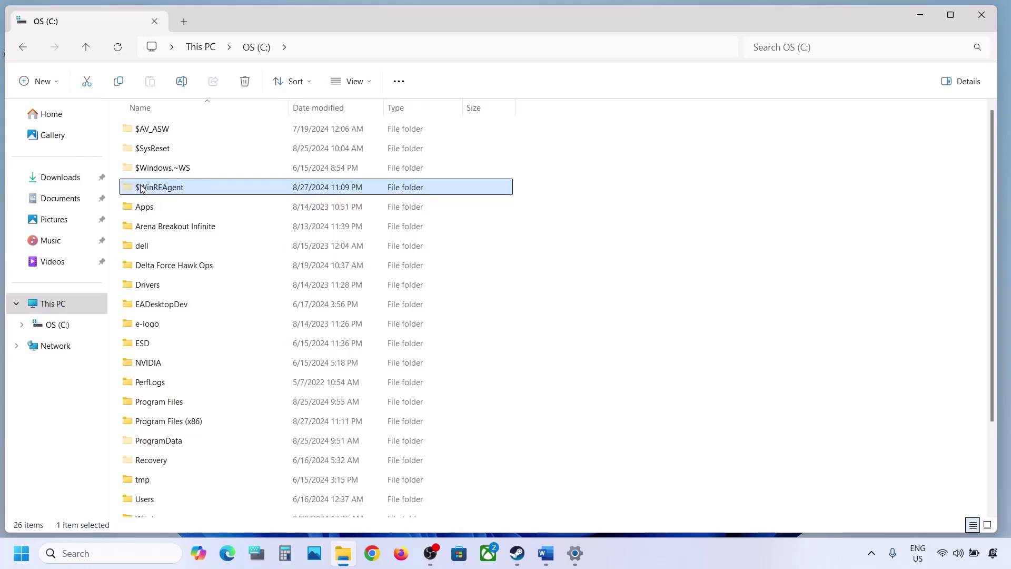
Step: Copy the $WinREAgent folder from OS (C:) to the desktop
right_click(189, 188)
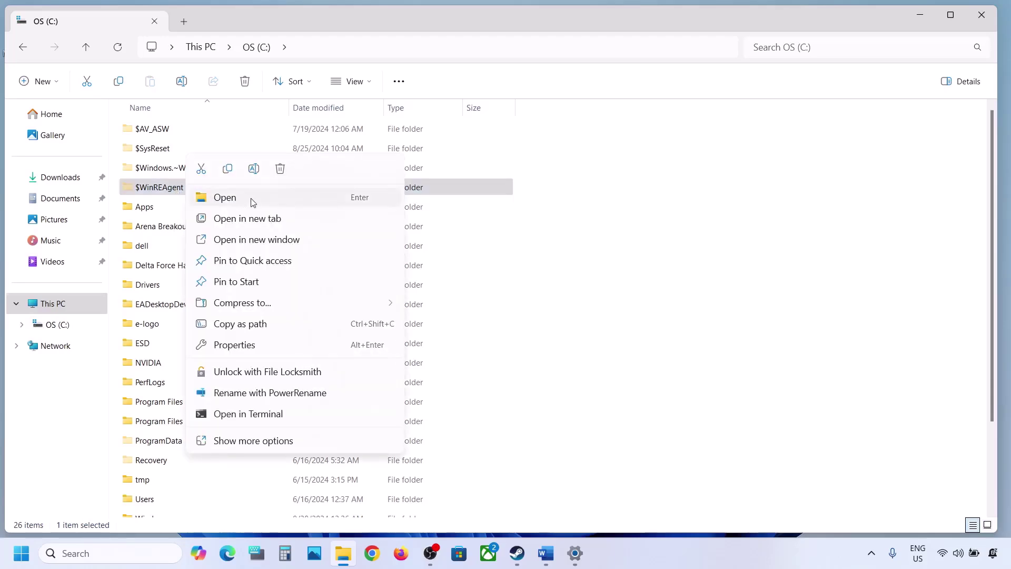
left_click(228, 172)
key("super+d")
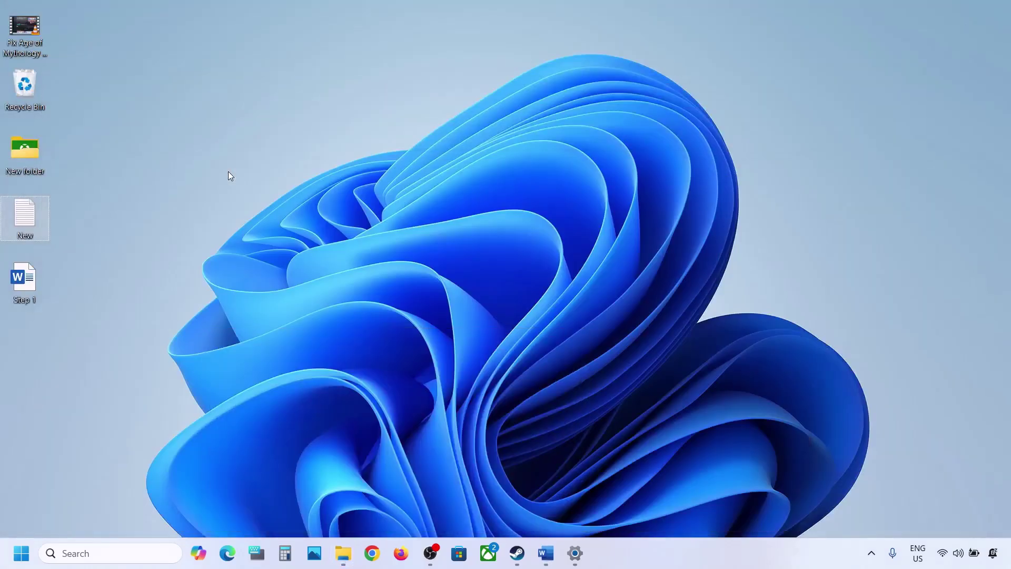
key("ctrl+v")
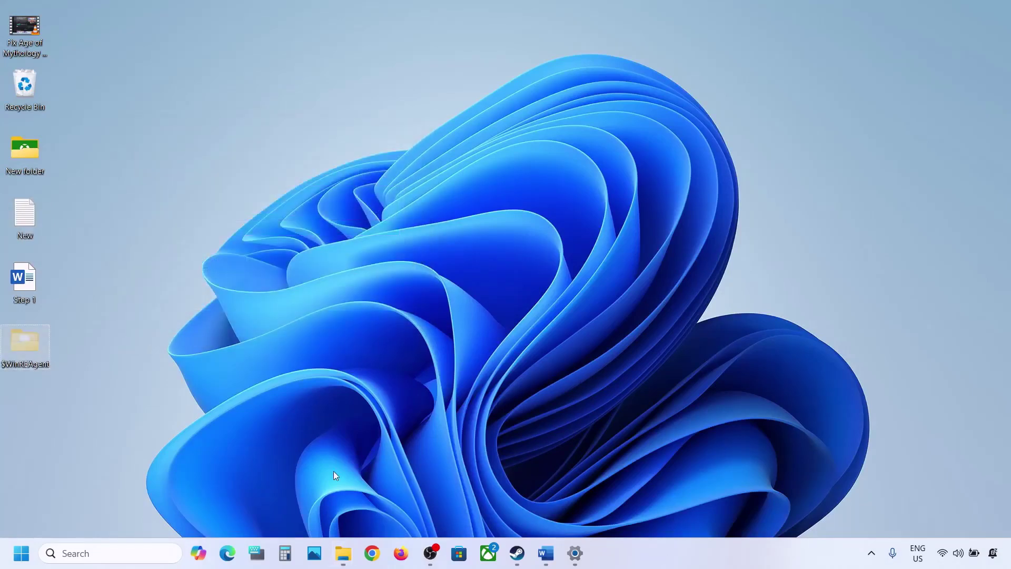
Step: Delete the original $WinREAgent folder from OS (C:)
left_click(343, 553)
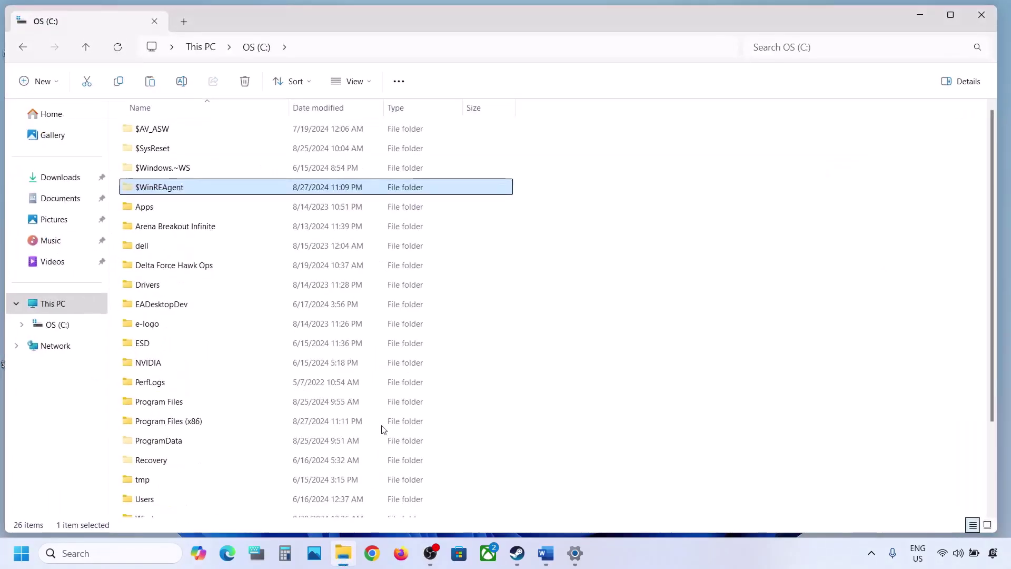
right_click(172, 190)
left_click(289, 168)
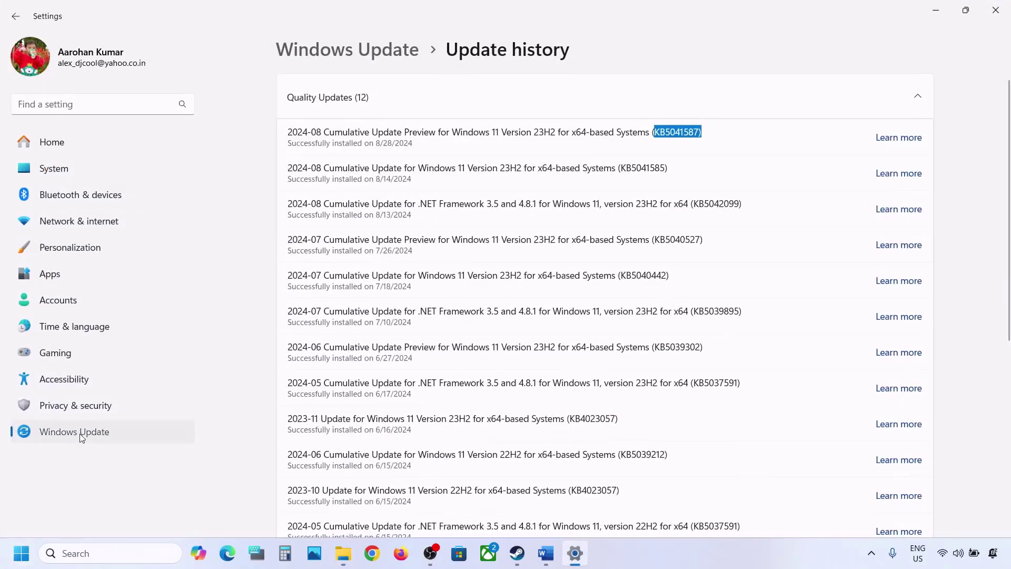
Step: Go from the update history to the main Windows Update page in Settings and check for updates
left_click(80, 434)
left_click(882, 113)
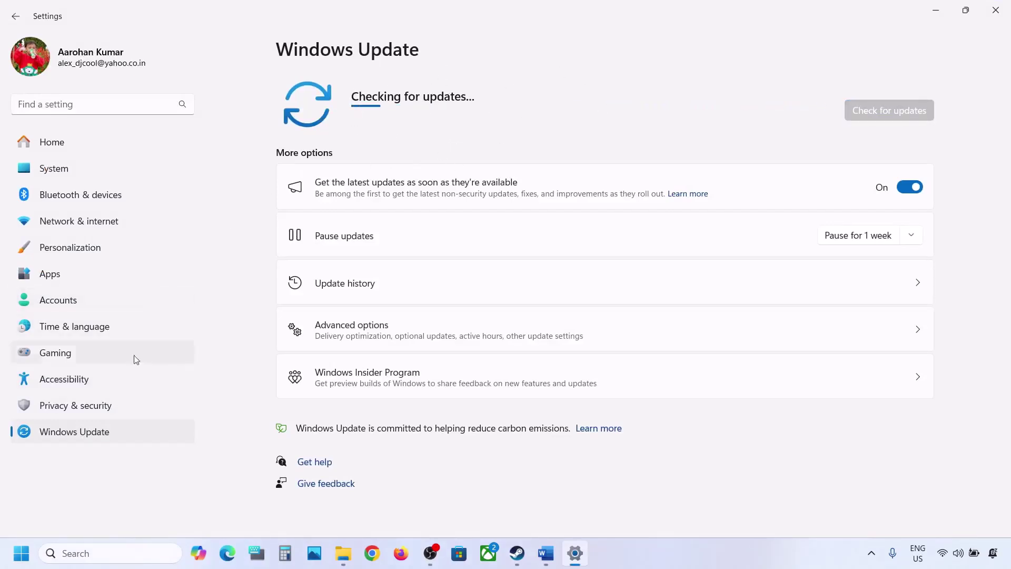
Step: View the computer's power options and dismiss them without choosing one
key("super")
left_click(383, 509)
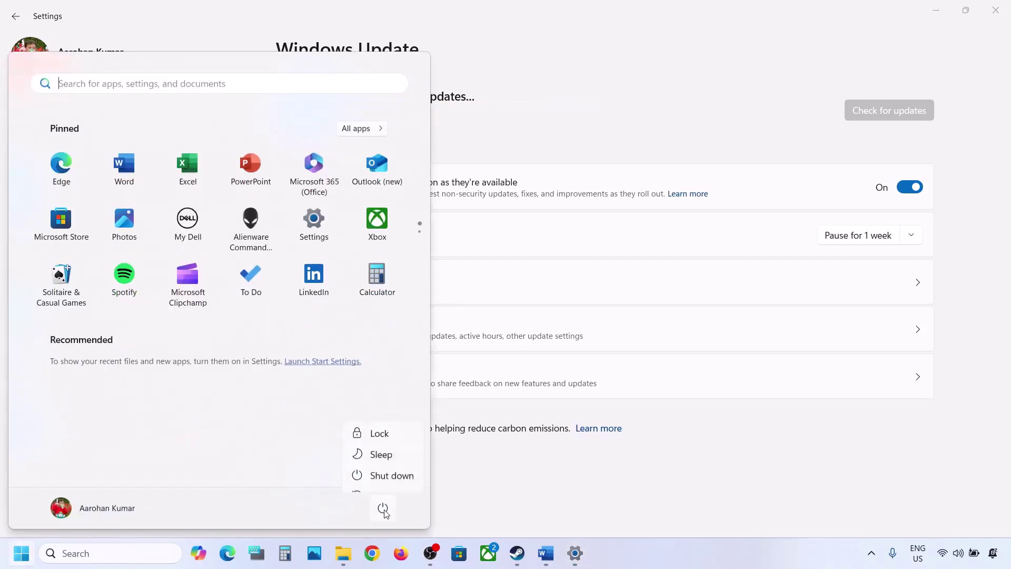
key("Escape")
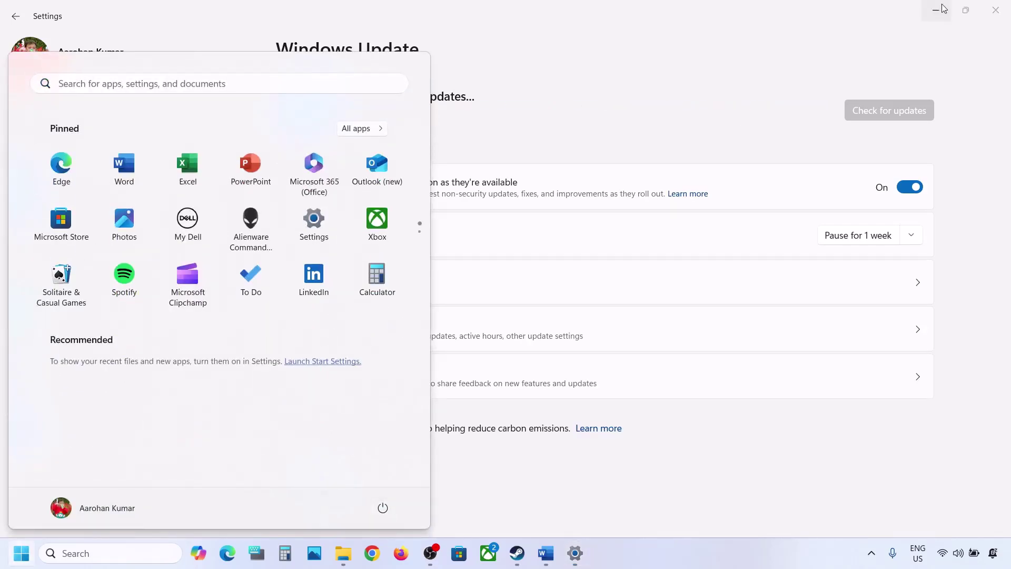
key("Escape")
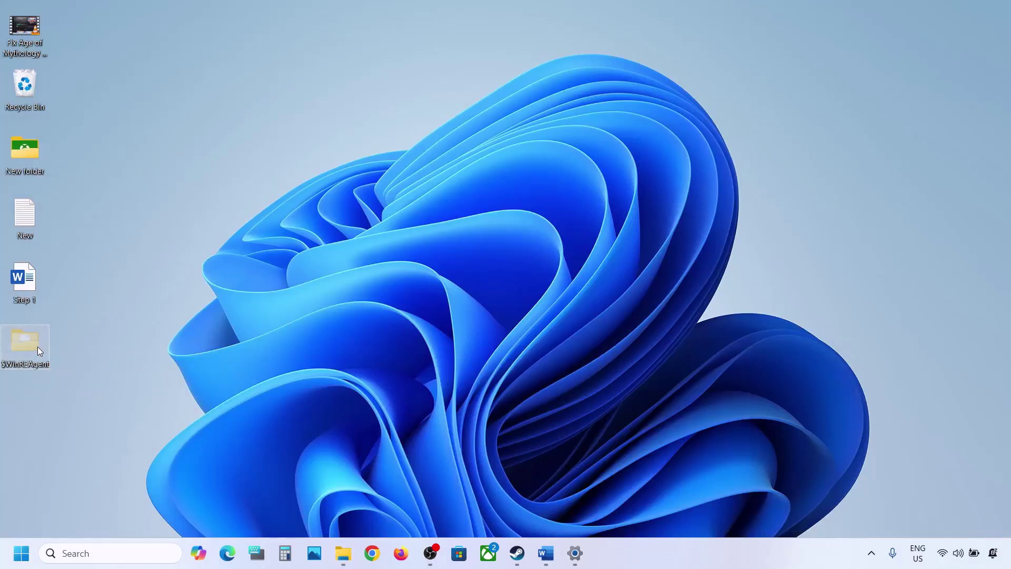
Step: Move the $WinREAgent folder from the desktop back to OS (C:), and close File Explorer
right_click(33, 347)
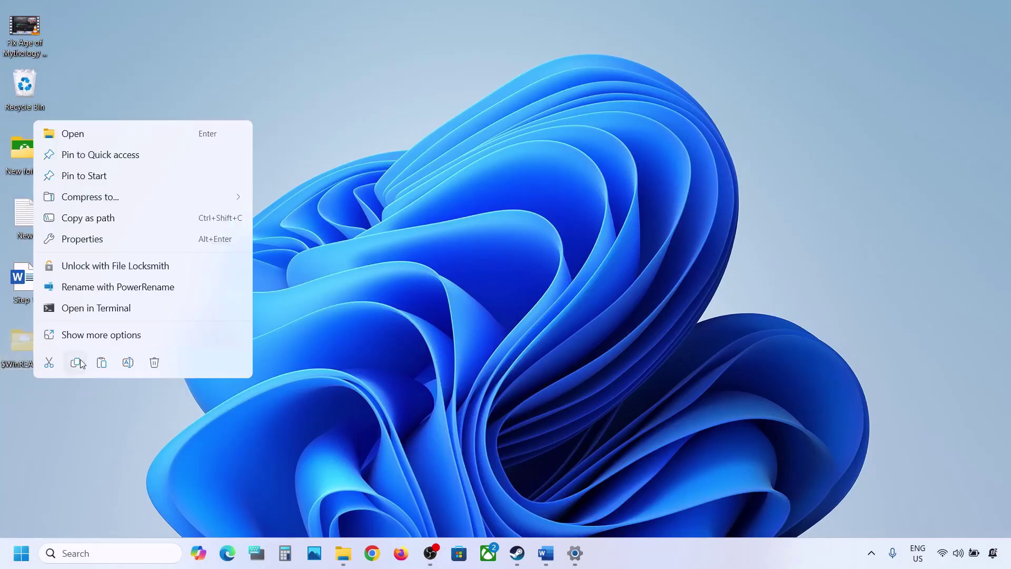
left_click(56, 364)
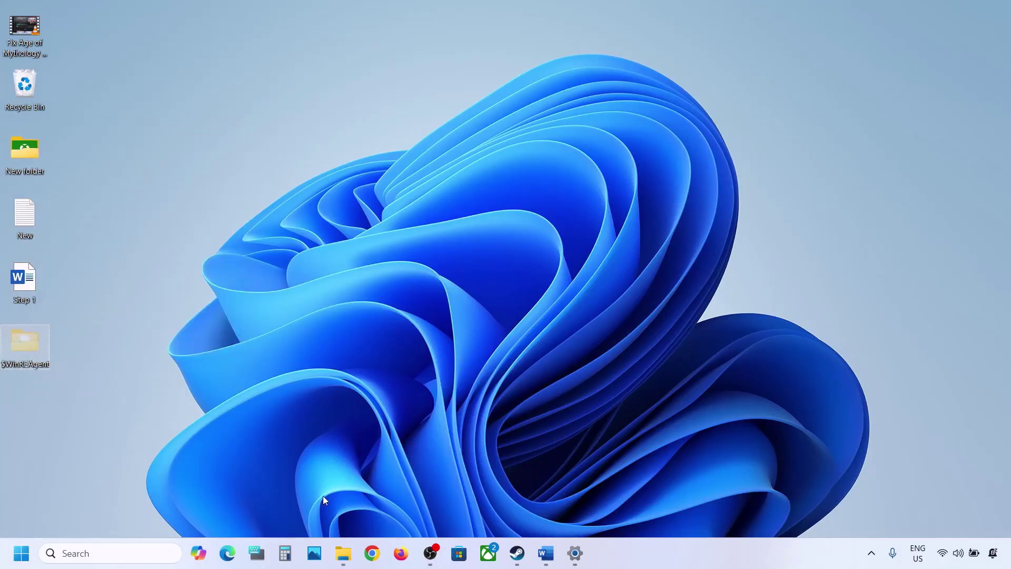
left_click(343, 553)
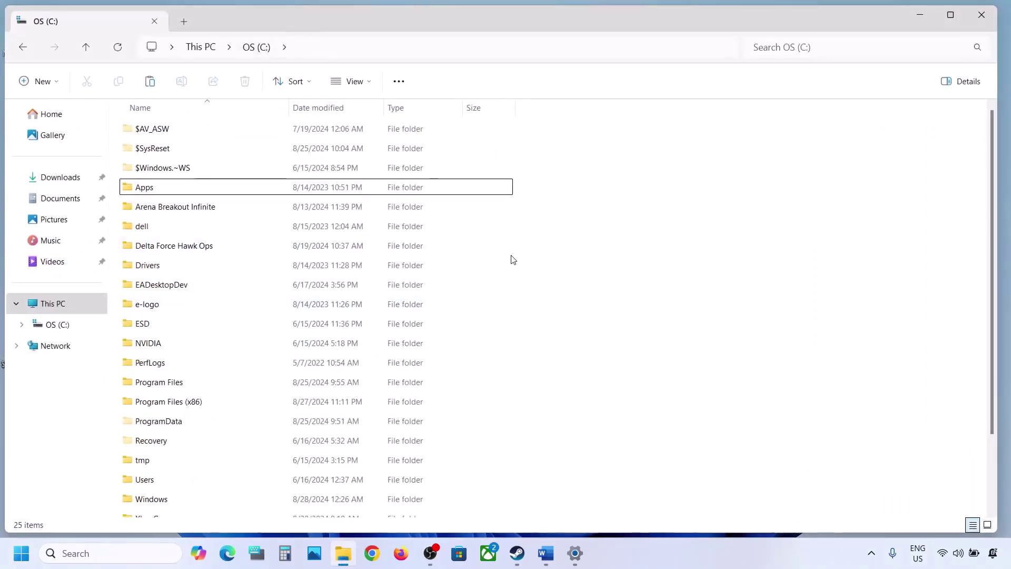
key("ctrl+v")
left_click(981, 15)
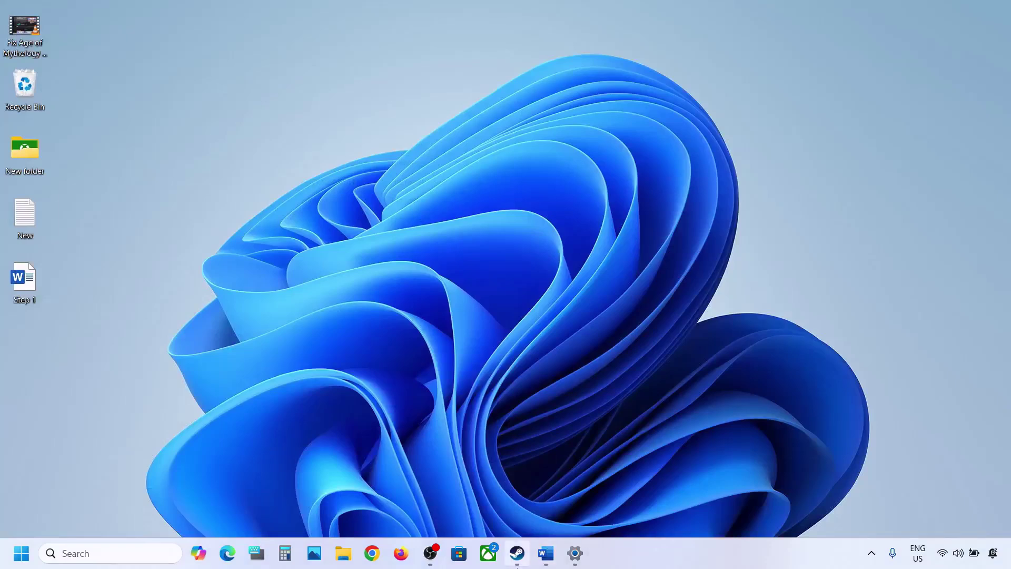
Step: Find Step 3, "Run Update Troubleshooter", in the Word step list and highlight its line
left_click(545, 554)
scroll(286, 370, "down", 2)
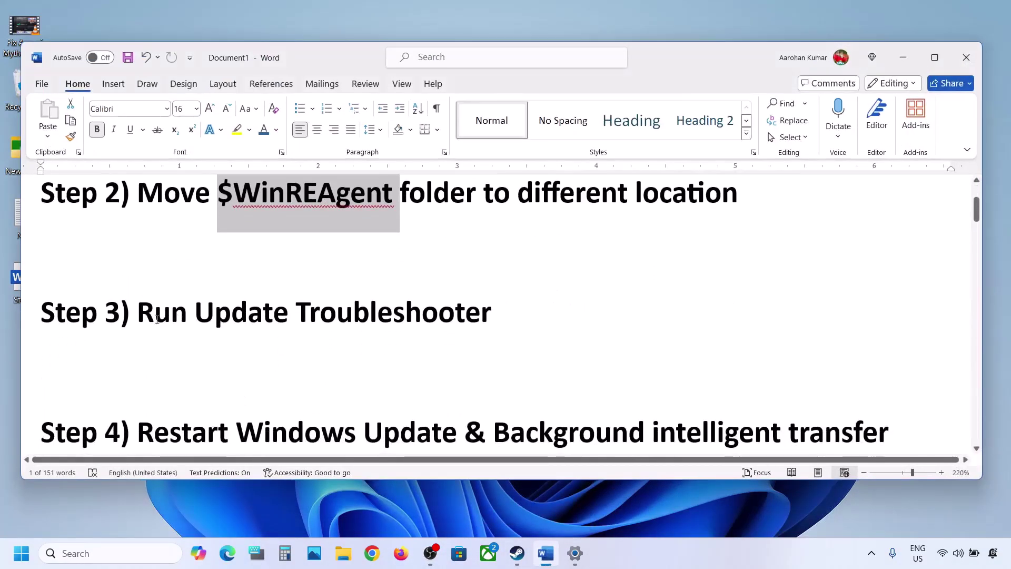
left_click_drag(146, 318, 40, 316)
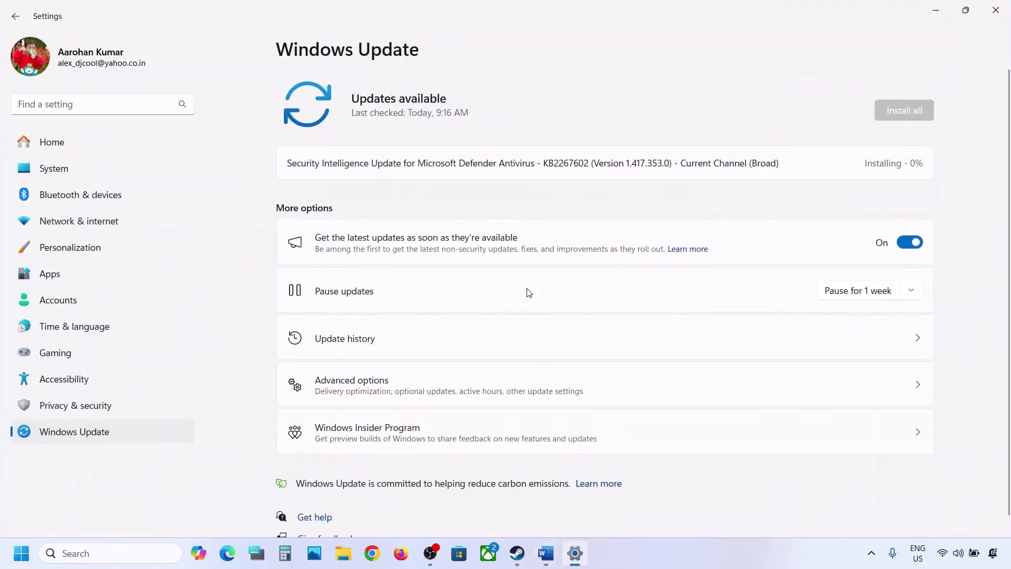
Step: Run the Windows Update troubleshooter from the other troubleshooters in the System settings
left_click(74, 178)
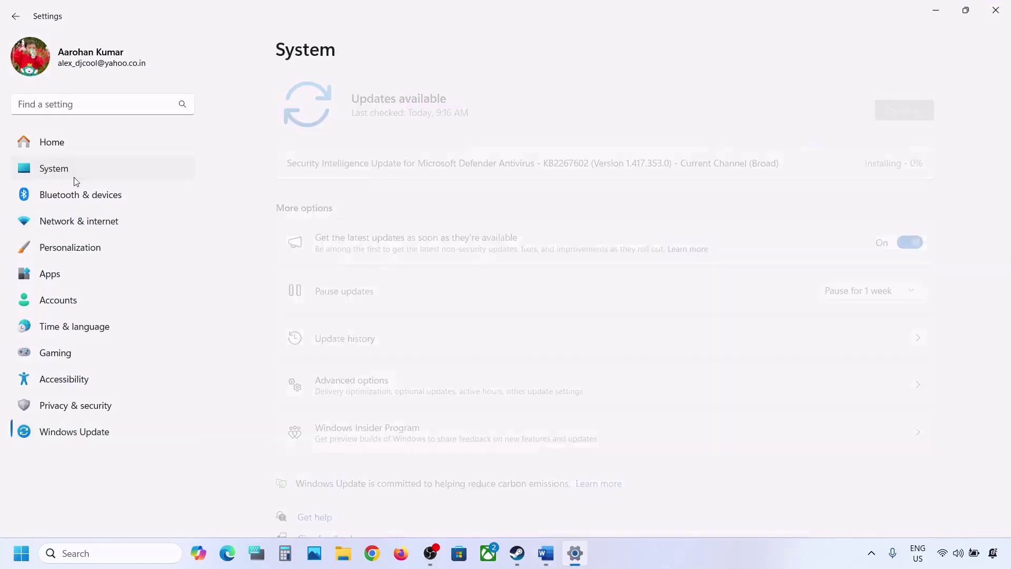
scroll(363, 348, "down", 5)
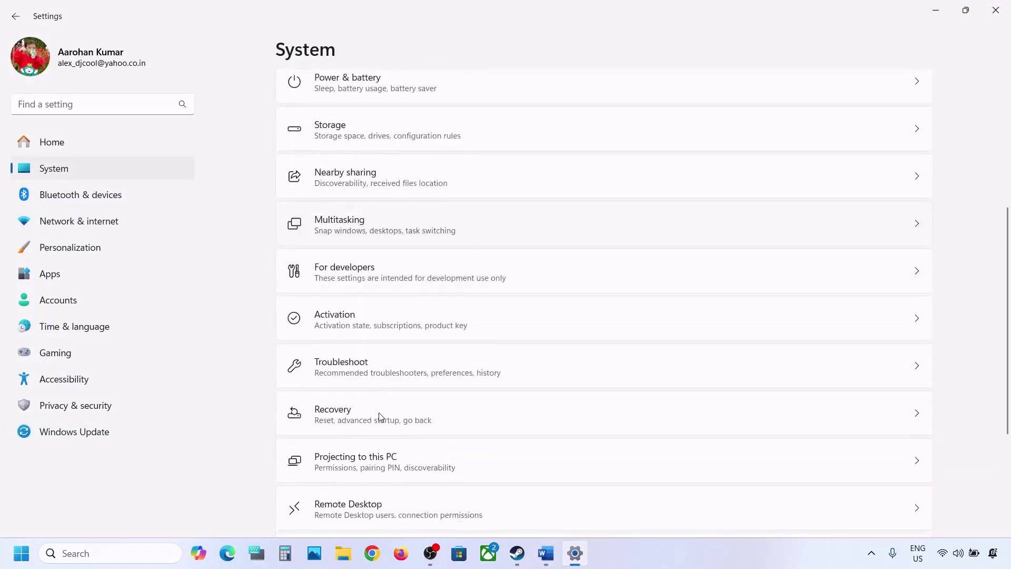
left_click(377, 368)
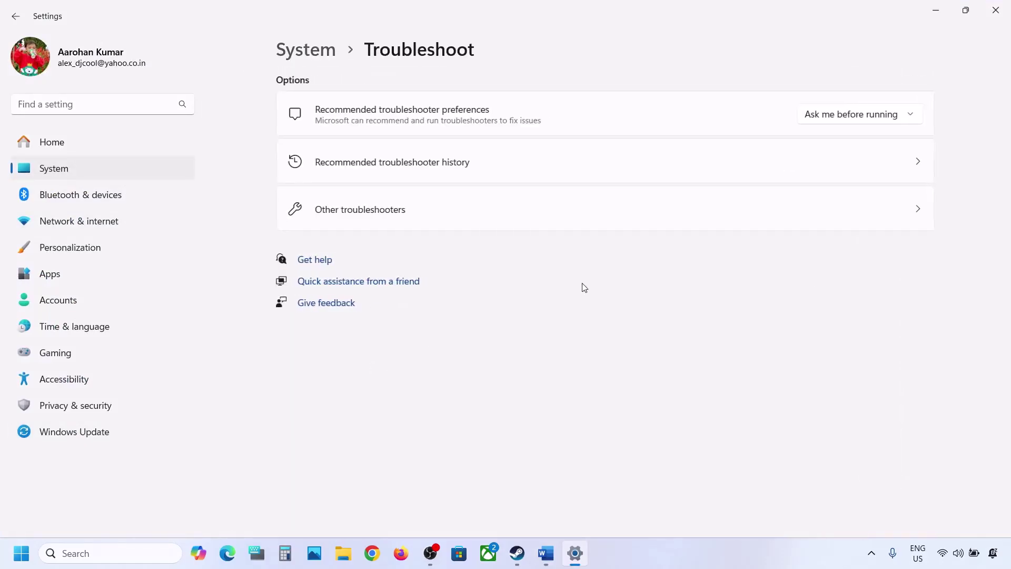
left_click(401, 219)
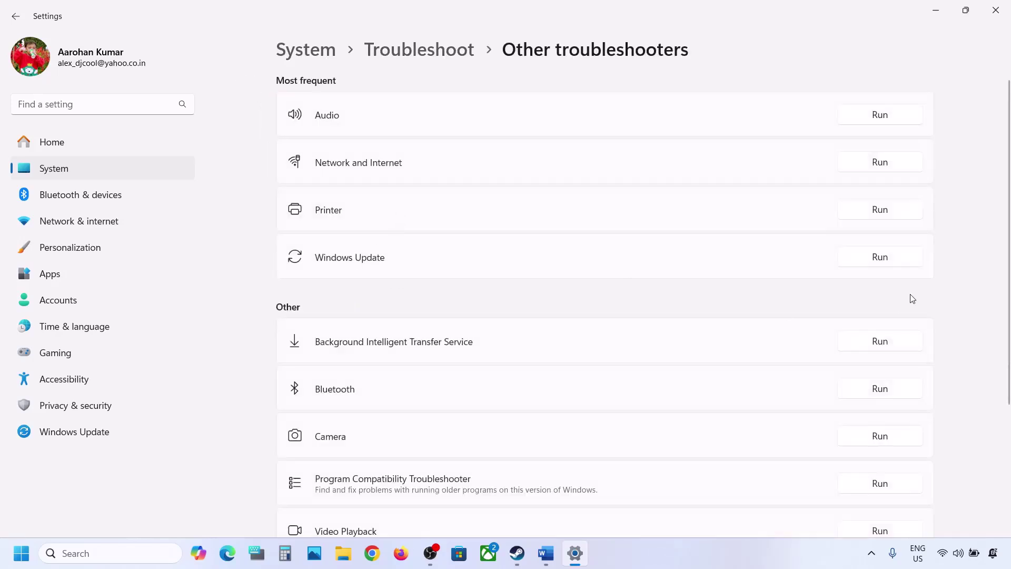
left_click(894, 263)
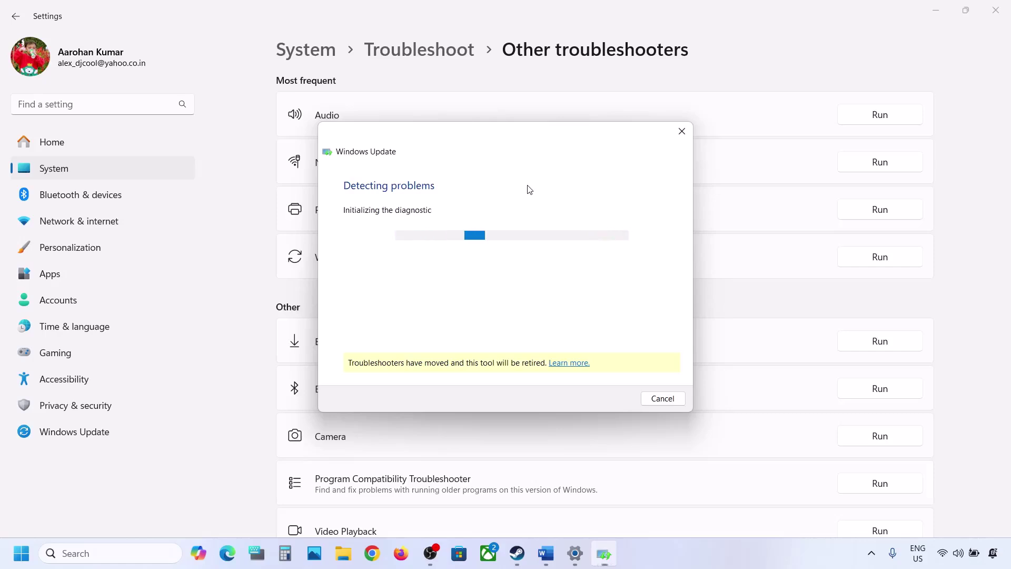
Step: Find Step 4, about restarting Windows Update and the Background intelligent transfer service, in the Word step list and highlight its text
left_click(545, 554)
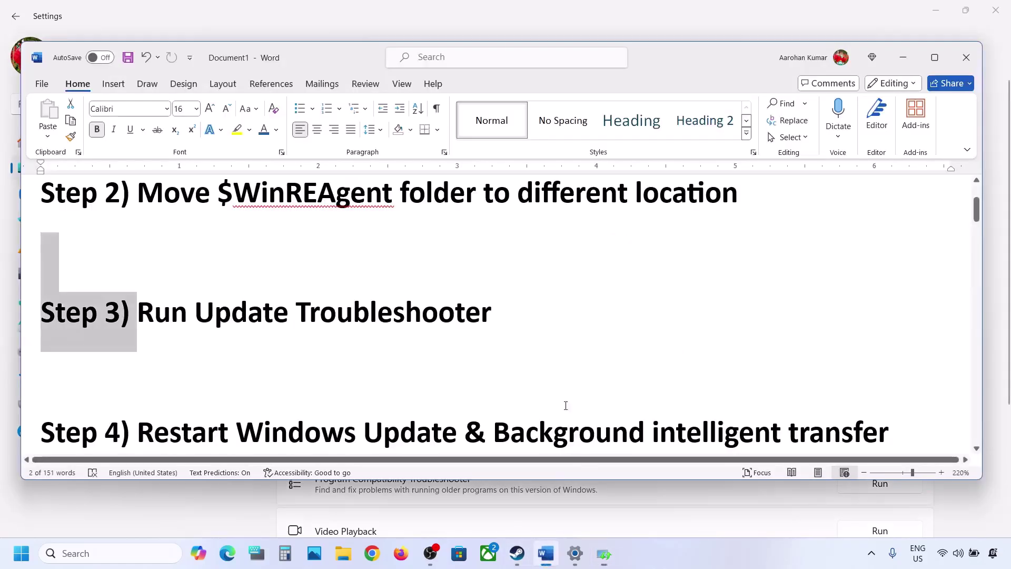
scroll(345, 347, "down", 2)
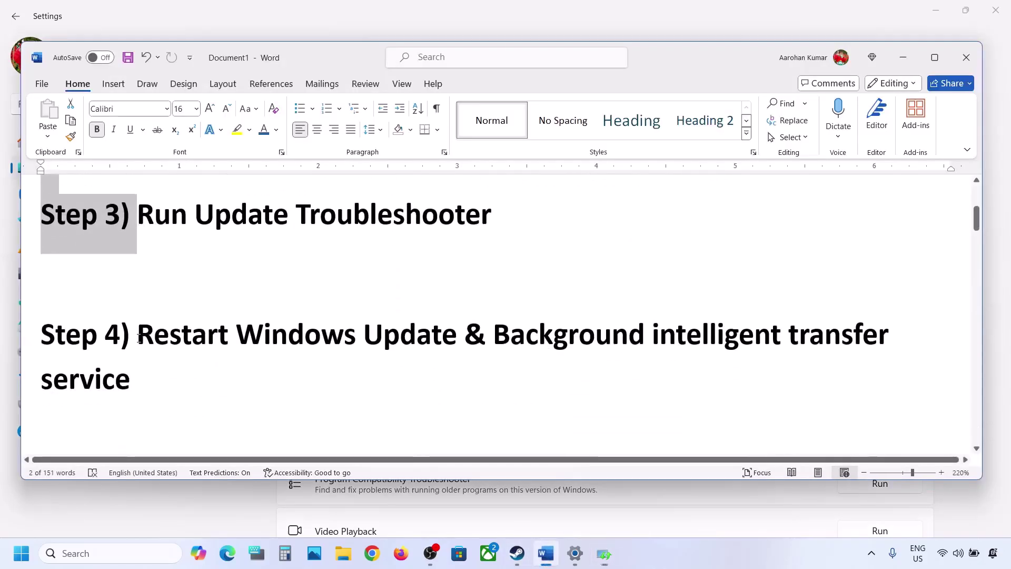
left_click_drag(139, 336, 675, 353)
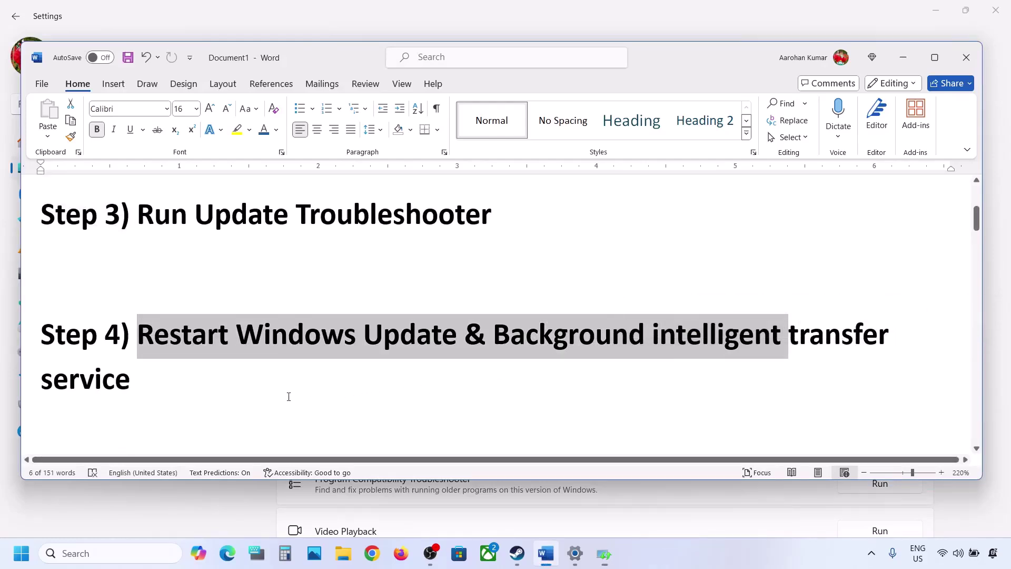
Step: Open the Services console, find the Windows Update service and open its properties
left_click(117, 556)
type("services")
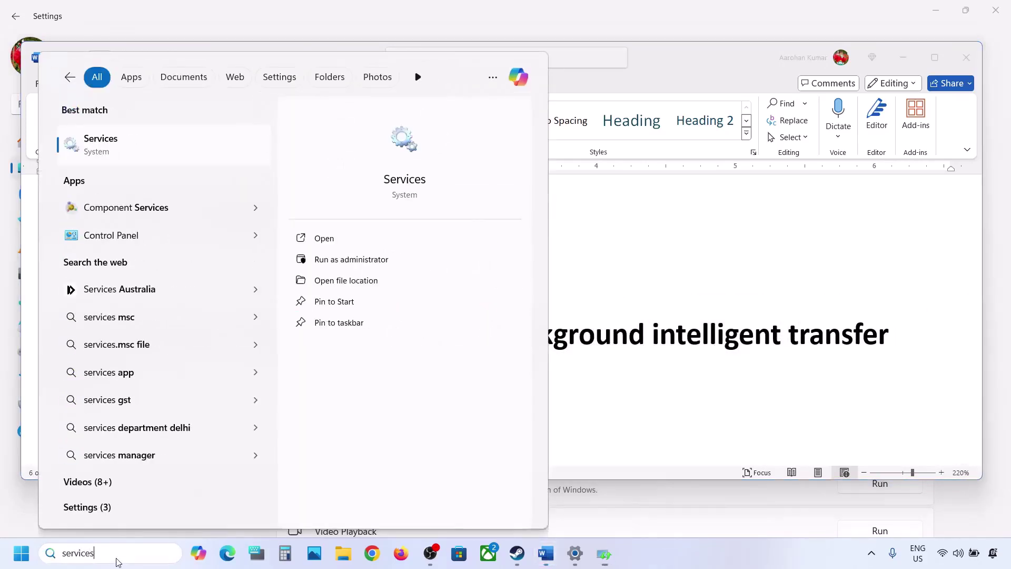
left_click(110, 139)
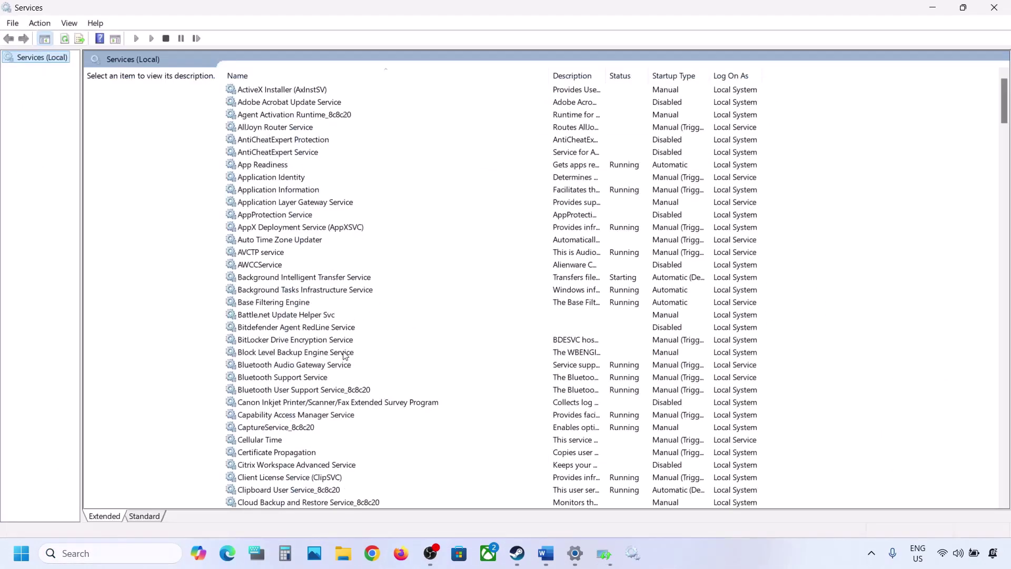
left_click(345, 352)
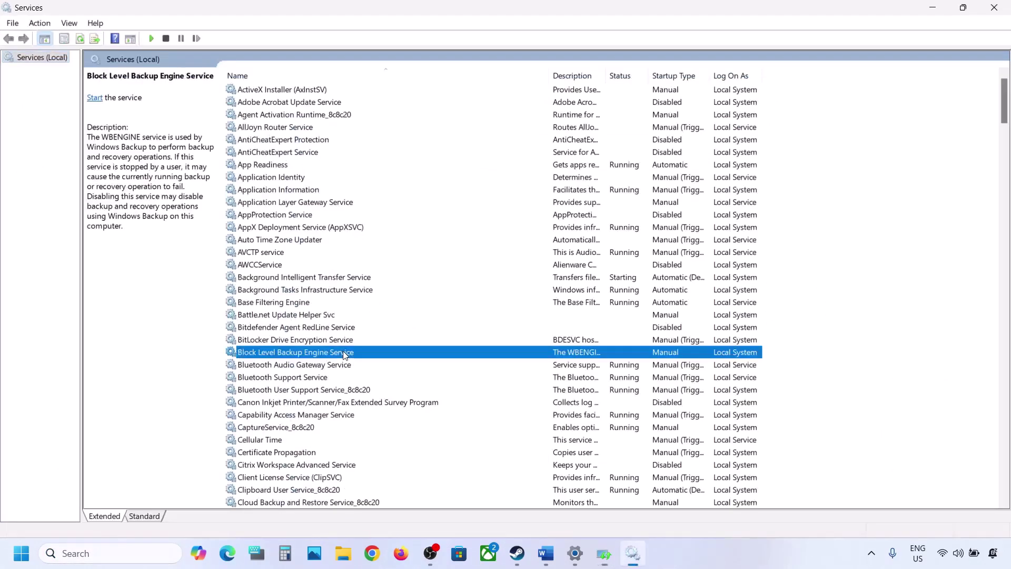
key("w")
scroll(345, 356, "down", 10)
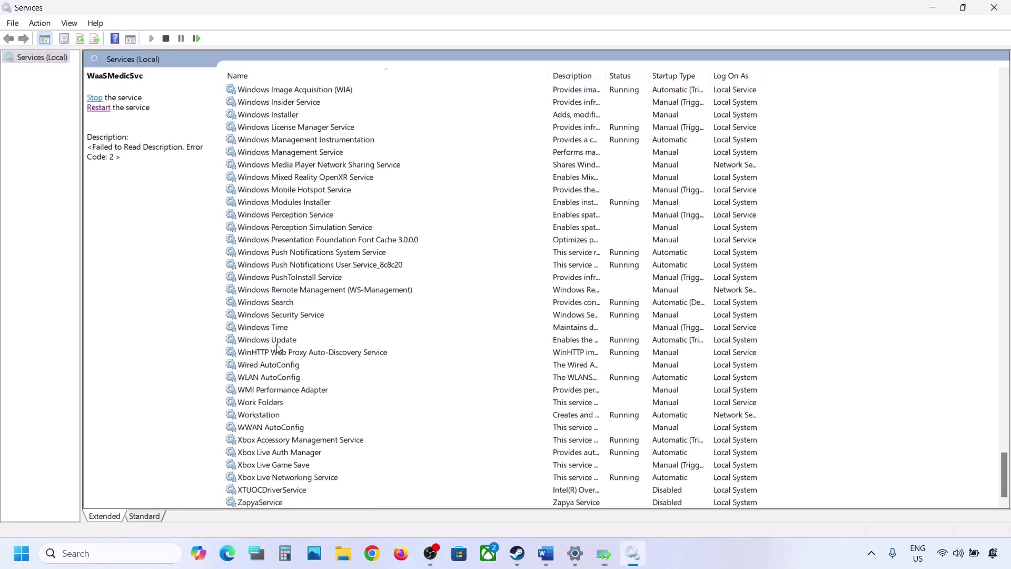
left_click(278, 342)
double_click(357, 344)
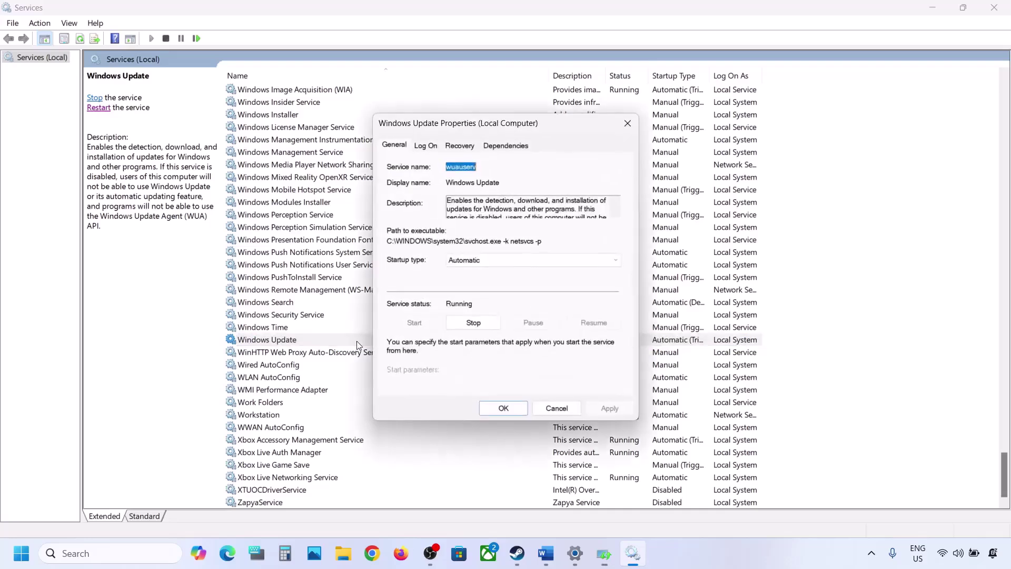
Step: Check the startup type options of the Windows Update service, keep Automatic, and close its properties
left_click(479, 260)
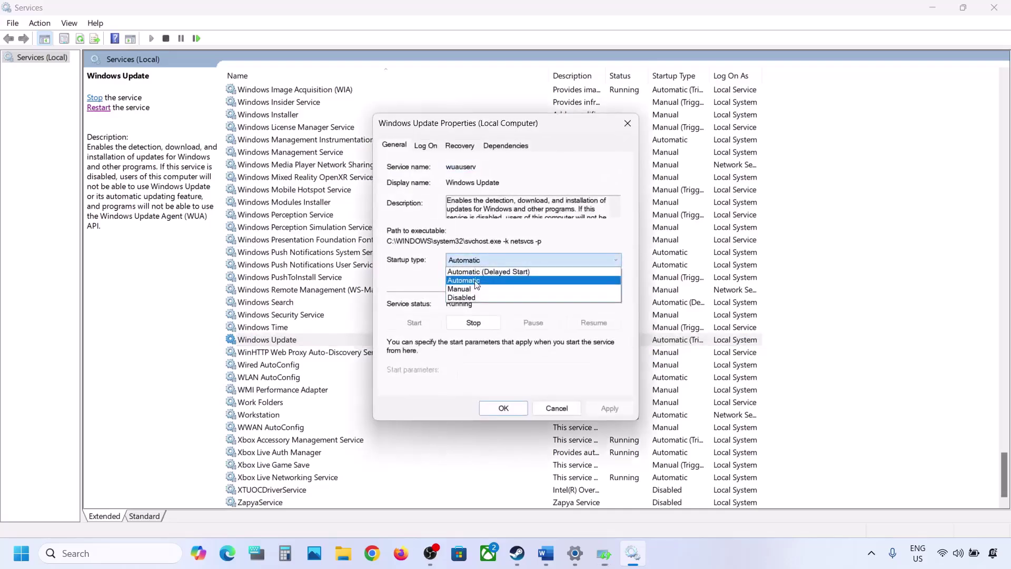
key("Escape")
key("Tab")
key("Tab")
key("Tab")
key("Tab")
key("Tab")
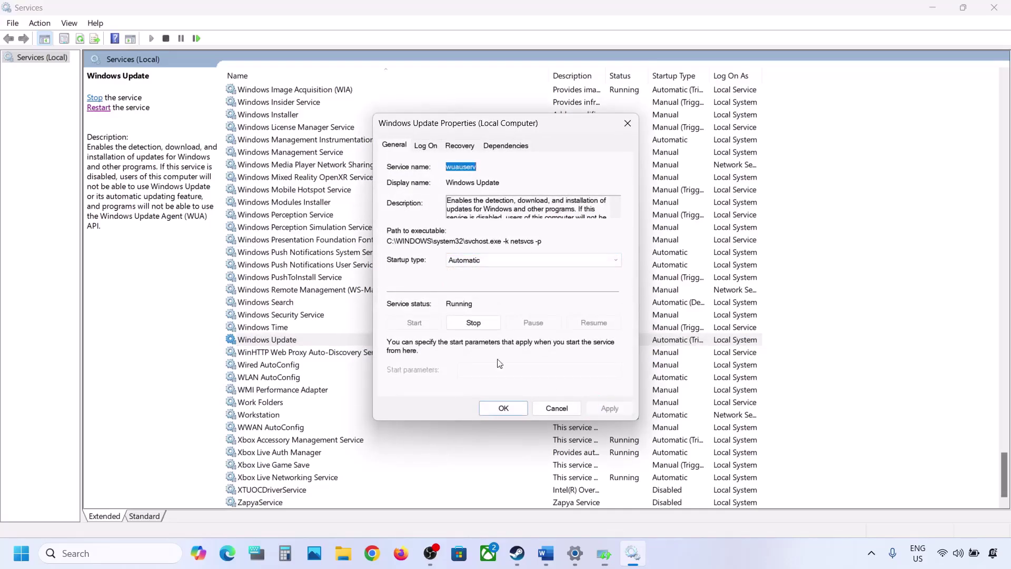
left_click(500, 408)
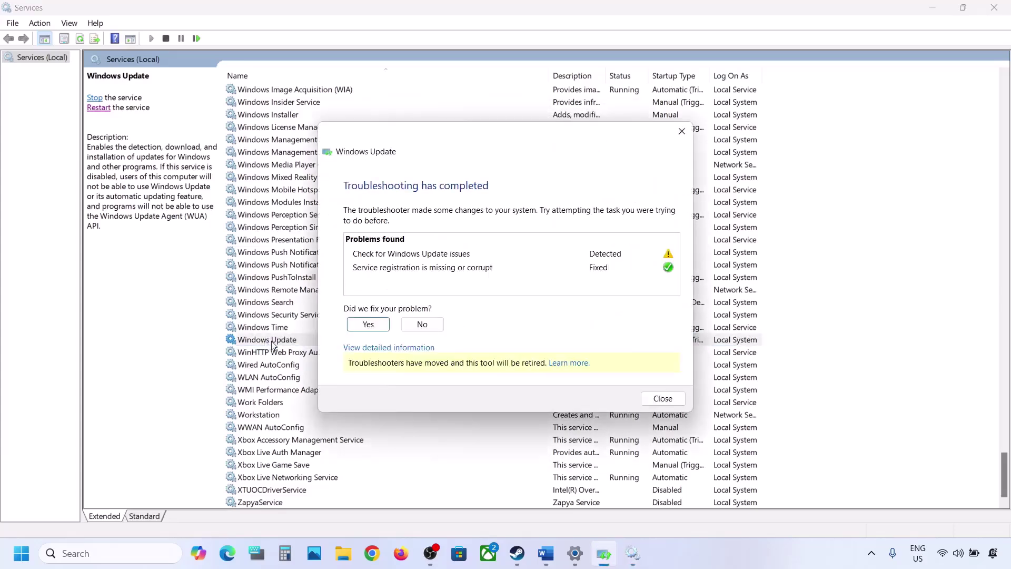
Step: Close the completed Windows Update troubleshooter and restart the Windows Update service
left_click(663, 399)
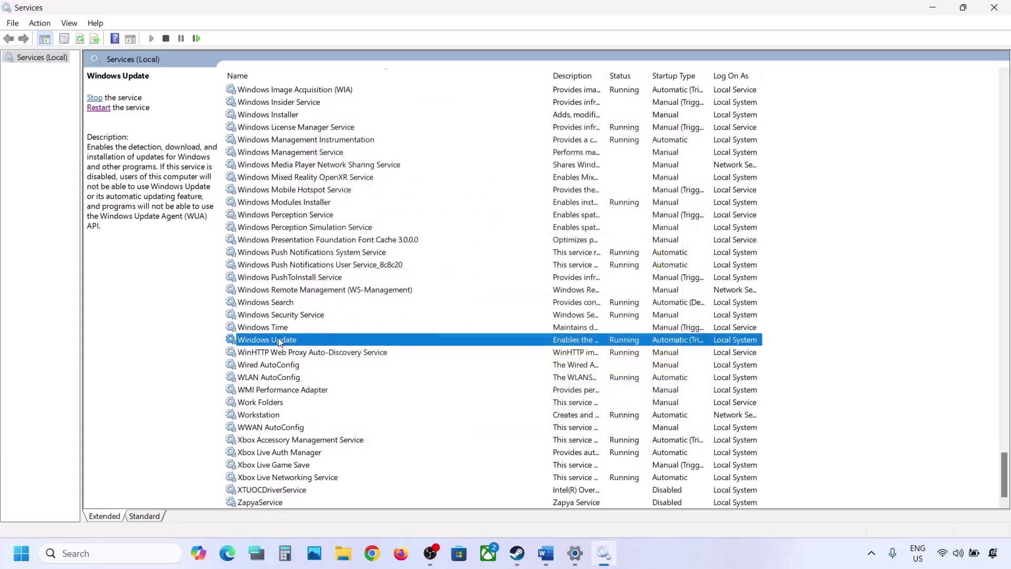
right_click(279, 339)
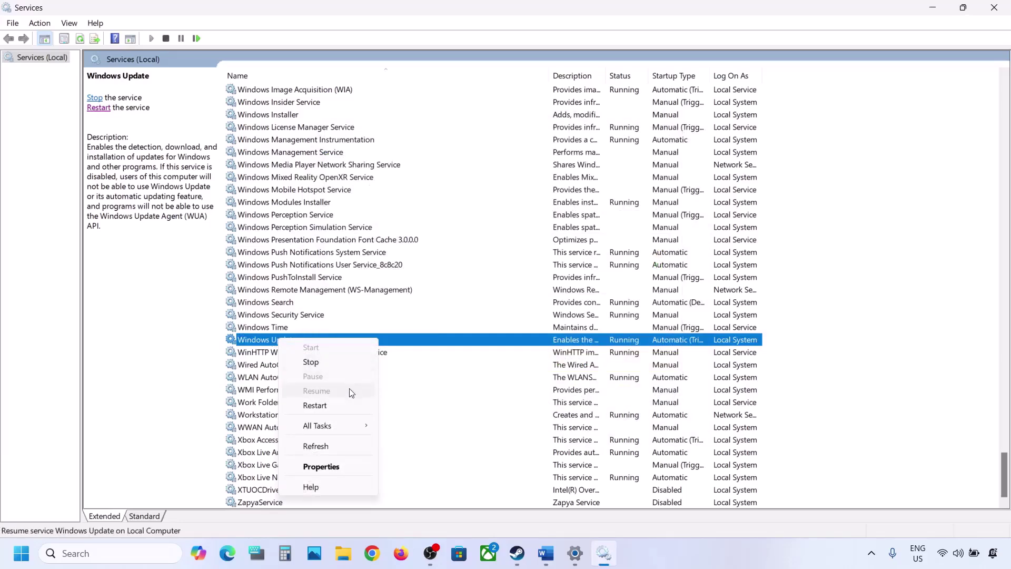
left_click(324, 404)
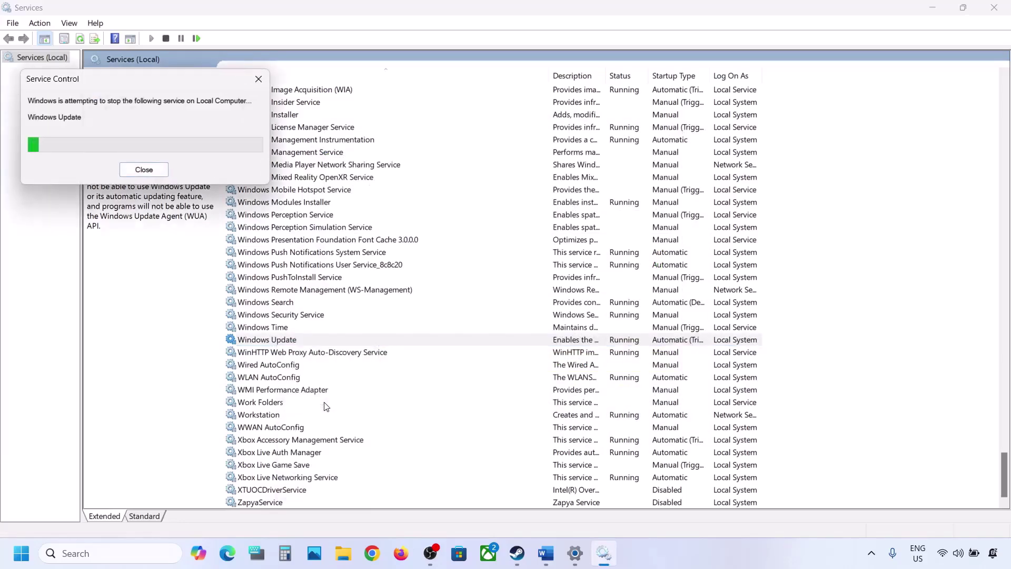
Step: Set the Background Intelligent Transfer Service's startup type to Automatic, apply it, and restart the service
left_click(317, 279)
key("b")
scroll(322, 274, "up", 5)
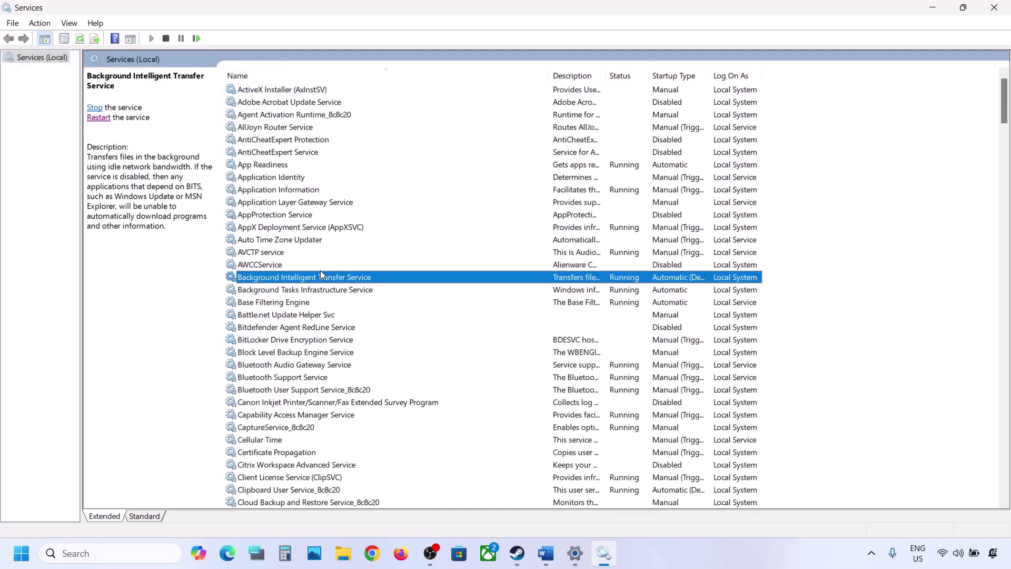
double_click(342, 279)
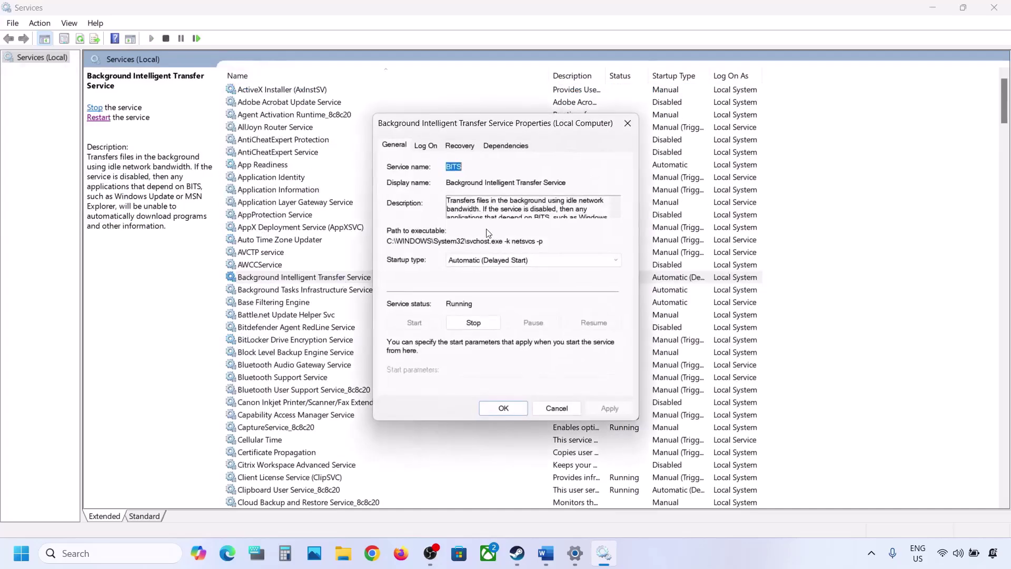
left_click(493, 260)
left_click(490, 280)
left_click(601, 409)
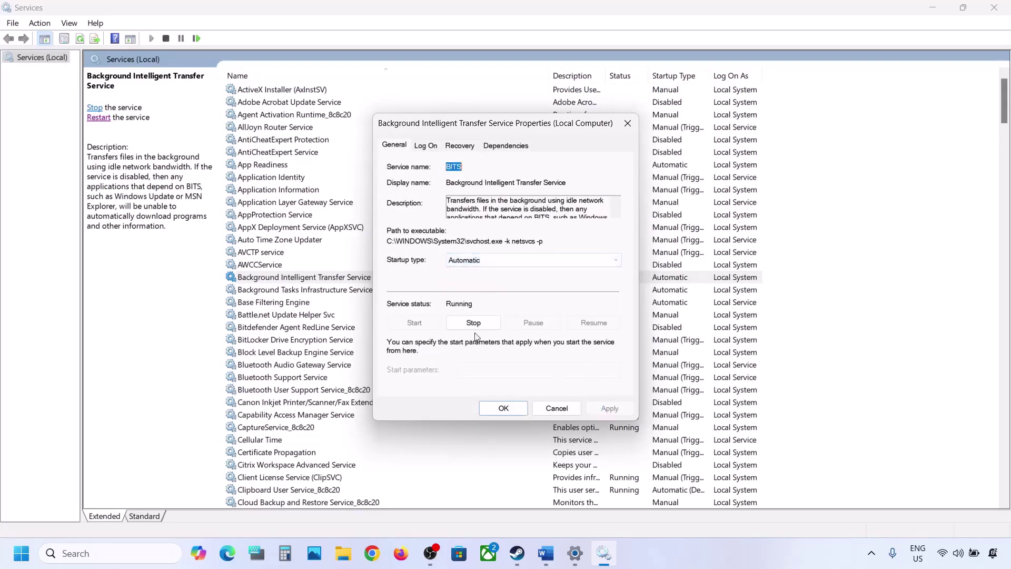
left_click(495, 410)
right_click(323, 281)
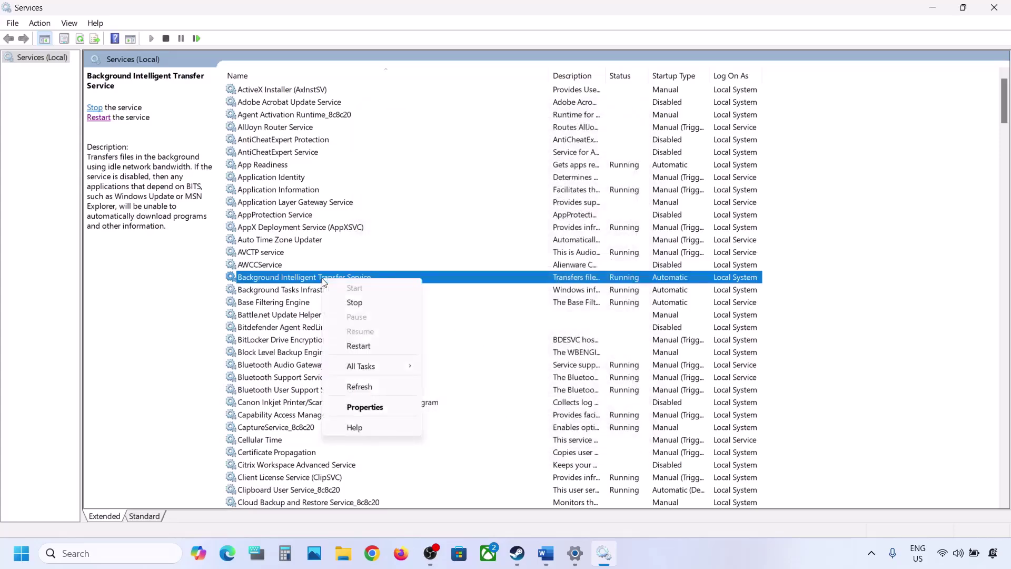
left_click(359, 345)
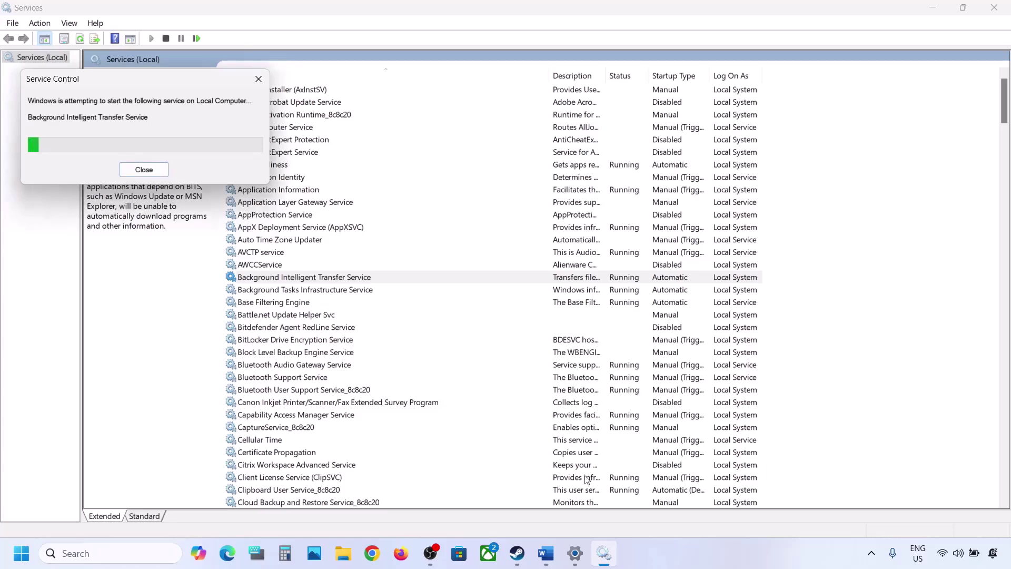
Step: Copy the Windows 11 software download link under Step 5, "Use Windows 11 Installation Assistant", in the Word step list
mouse_move(547, 557)
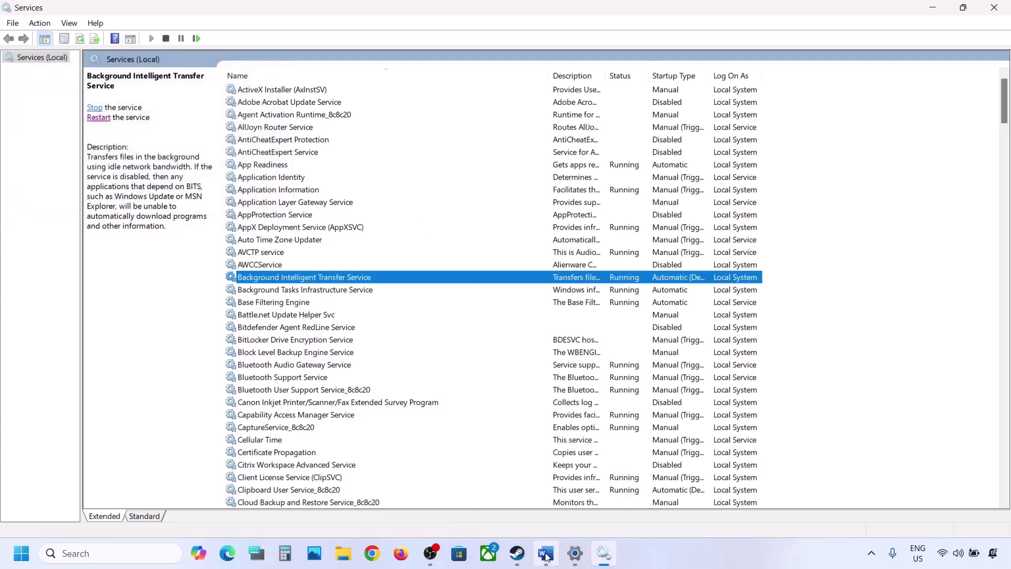
left_click(548, 556)
scroll(363, 409, "down", 2)
scroll(363, 409, "down", 1)
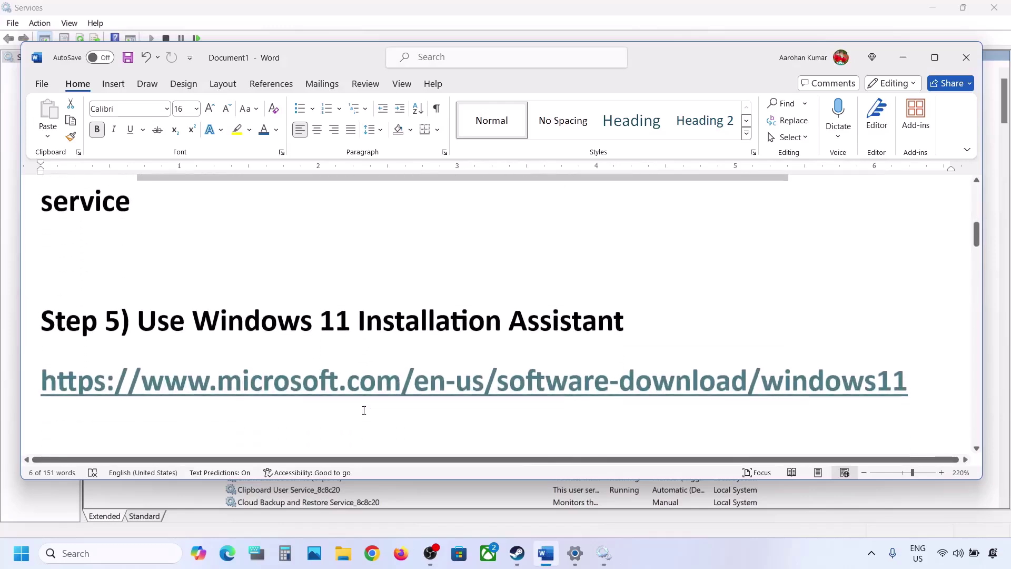
left_click_drag(928, 388, 77, 395)
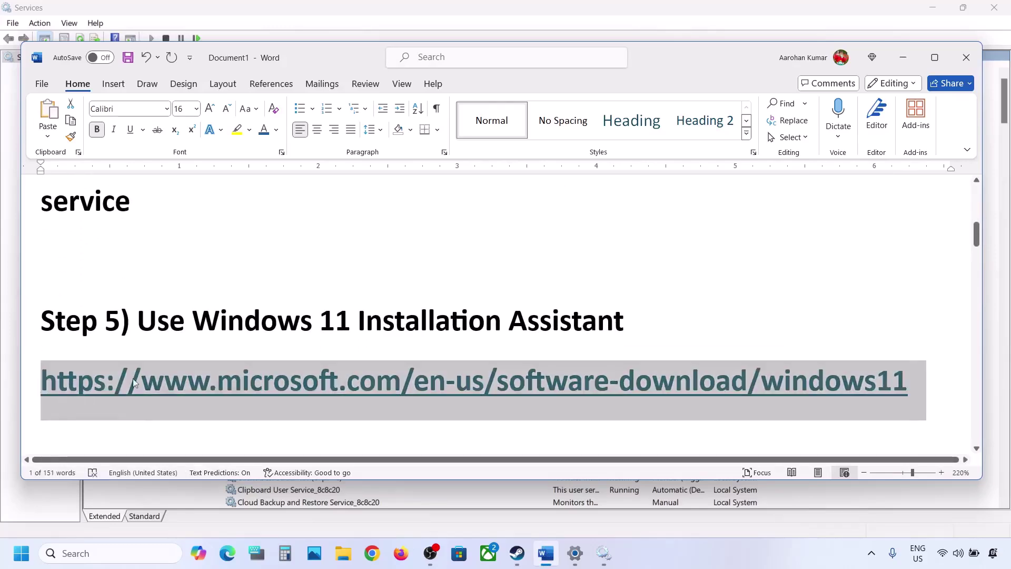
right_click(208, 372)
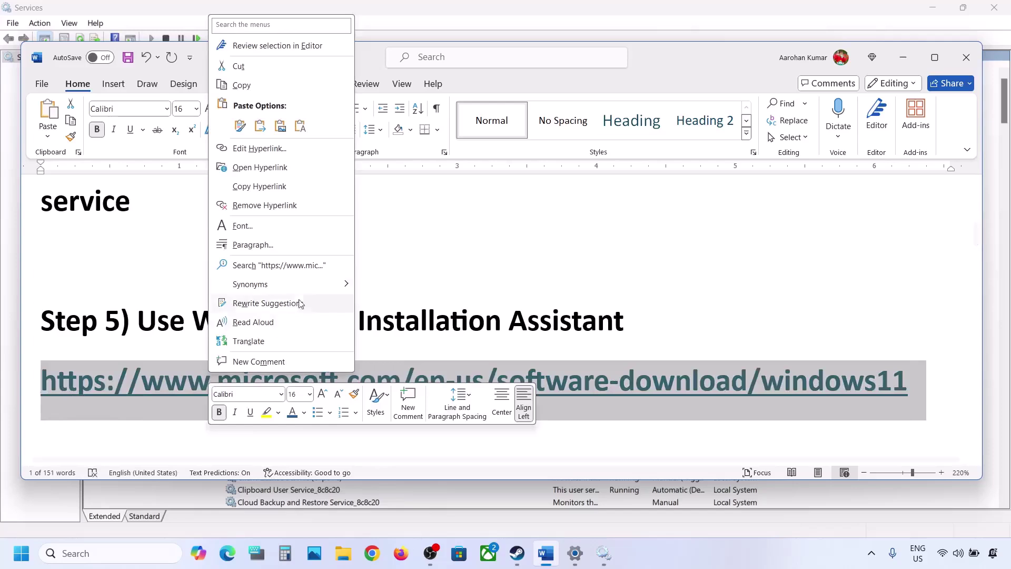
left_click(242, 86)
Step: Switch to Chrome and load the copied microsoft.com/en-us/software-download/windows11 address
left_click(371, 548)
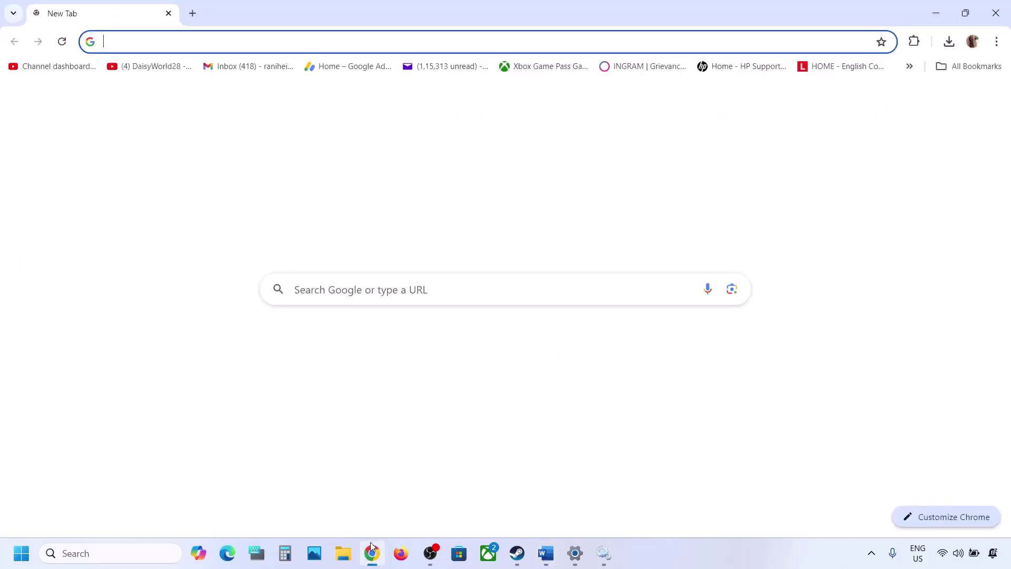
key("ctrl+v")
key("Return")
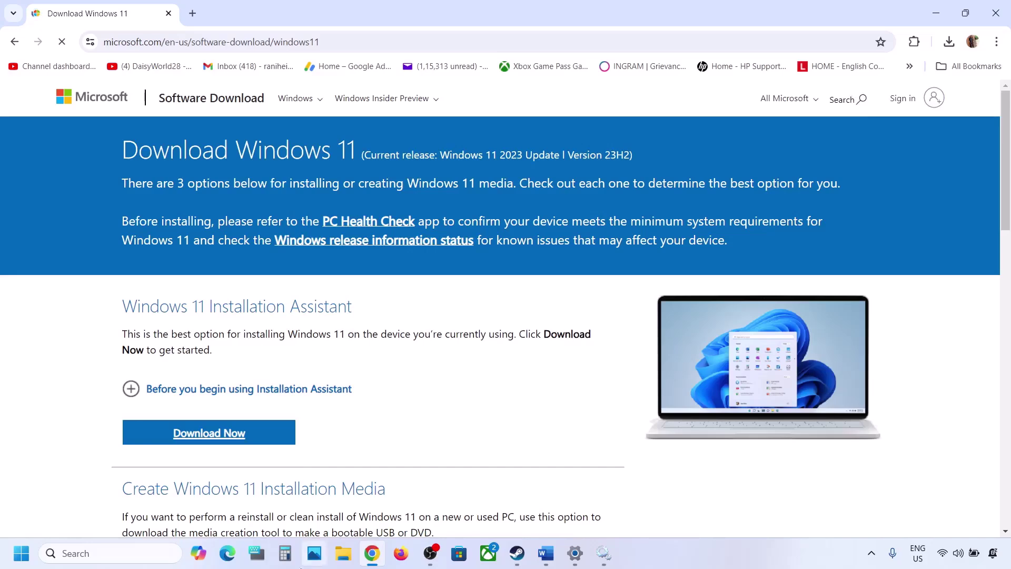
Step: Highlight the Windows 11 Installation Assistant heading on the download page and download the assistant
left_click_drag(122, 356, 386, 357)
scroll(386, 356, "down", 4)
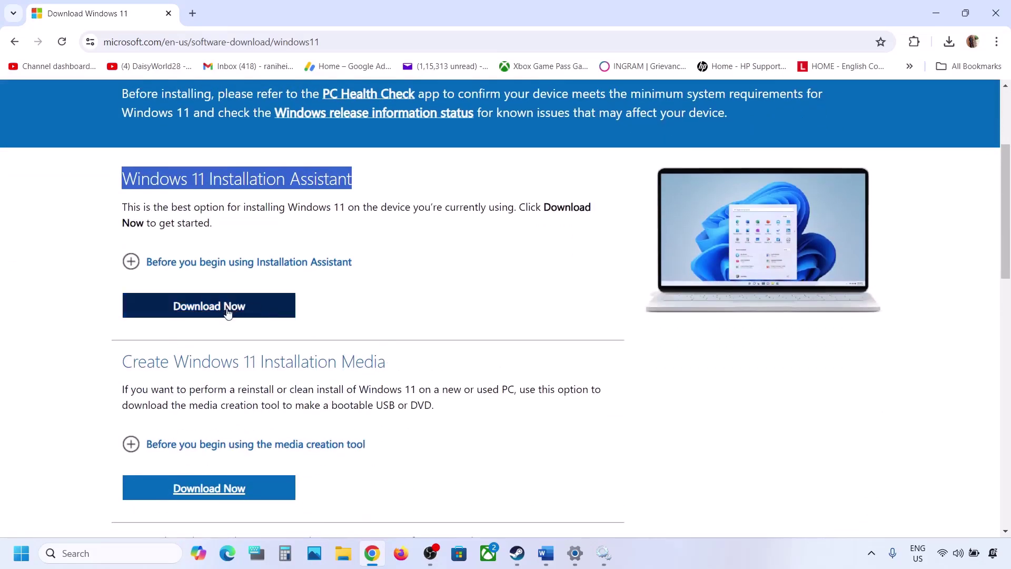
left_click(229, 308)
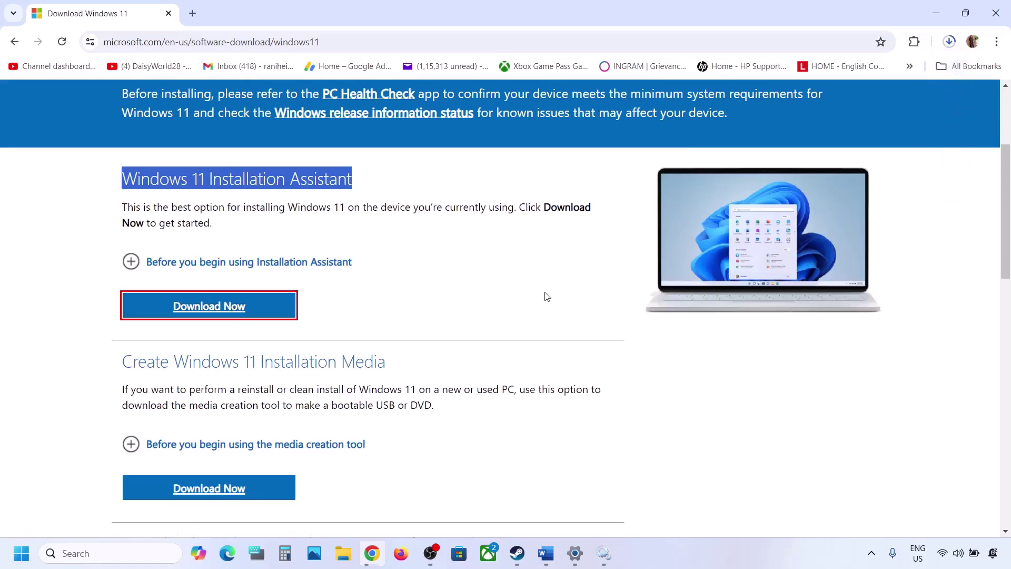
left_click(814, 67)
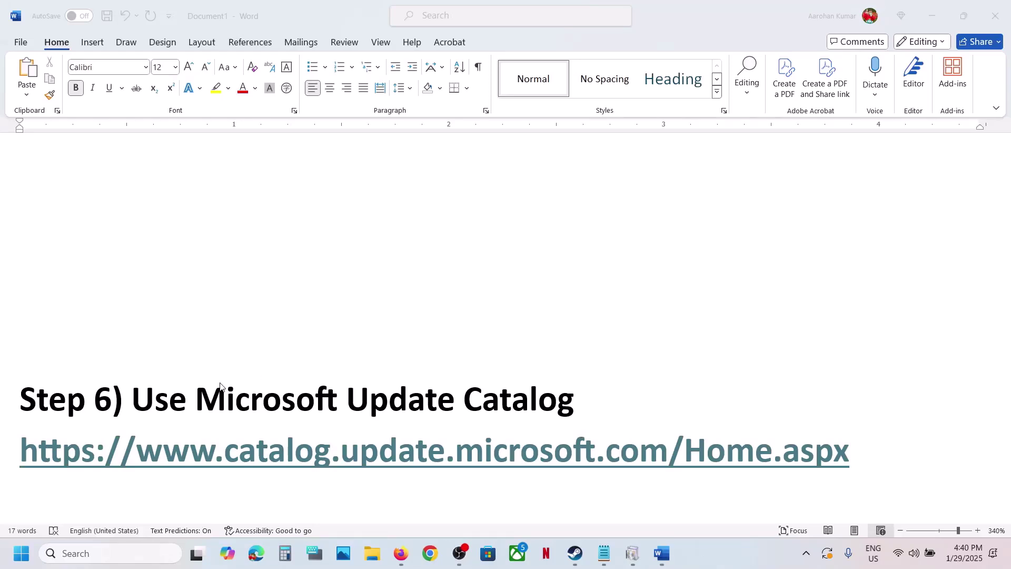
Step: Copy the Microsoft Update Catalog link under Step 6 in the Word document and load it in Chrome
left_click(874, 454)
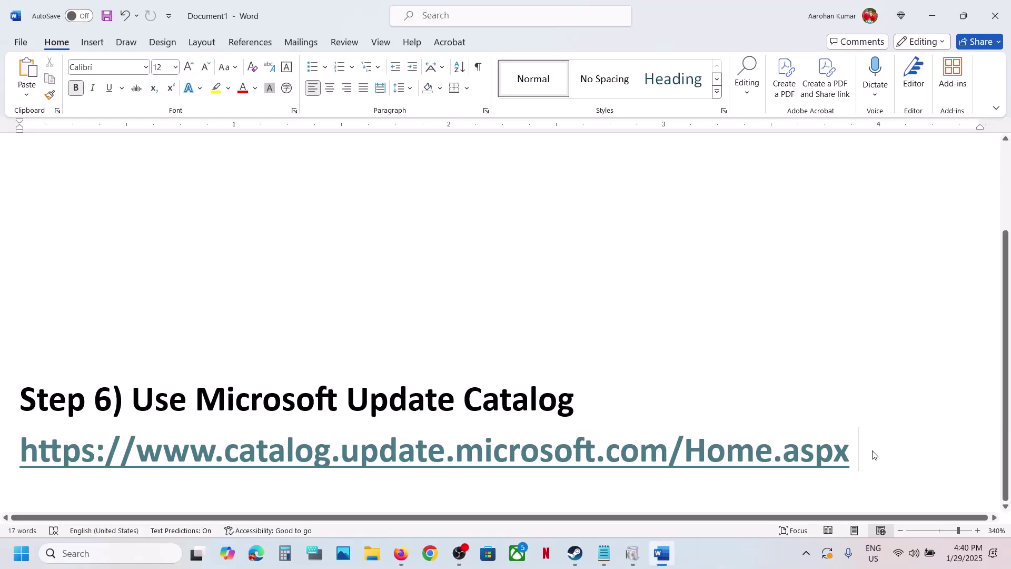
left_click_drag(861, 451, 233, 425)
left_click_drag(120, 458, 117, 463)
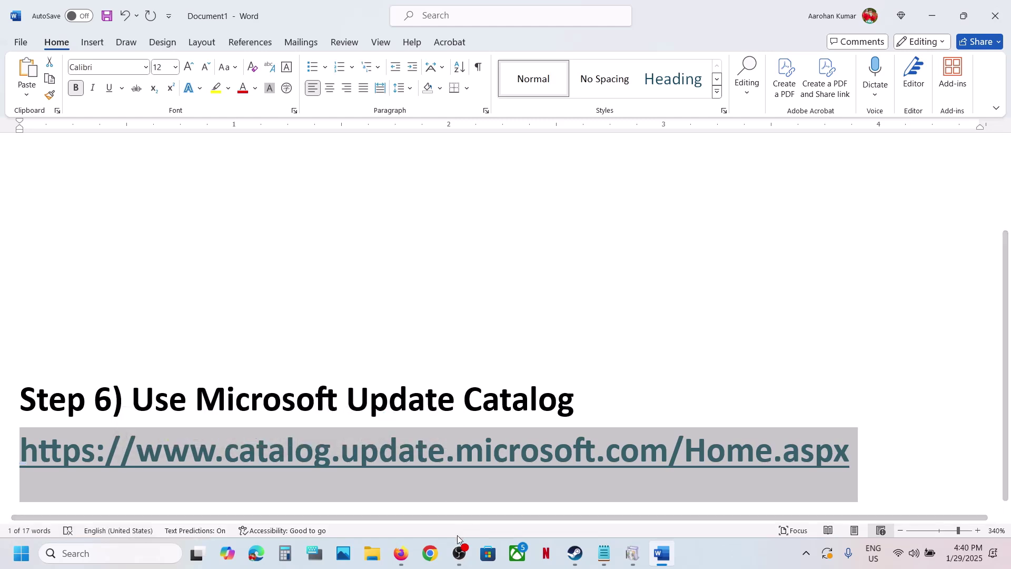
left_click(429, 553)
key("ctrl+v")
key("Return")
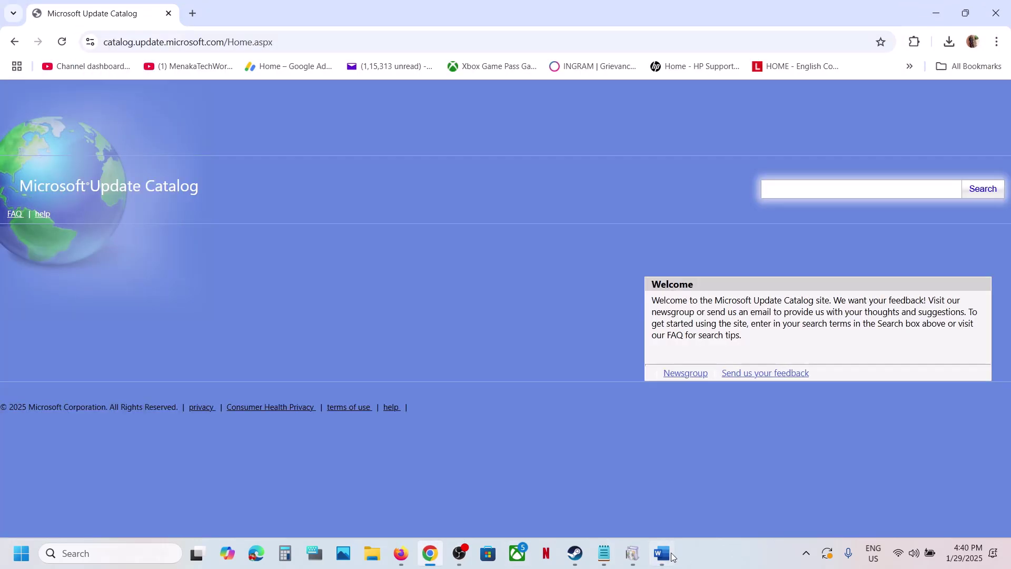
Step: Copy KB5050094 from the Word document's title and search the Microsoft Update Catalog in Chrome for it
left_click(665, 556)
scroll(468, 226, "up", 2)
double_click(392, 171)
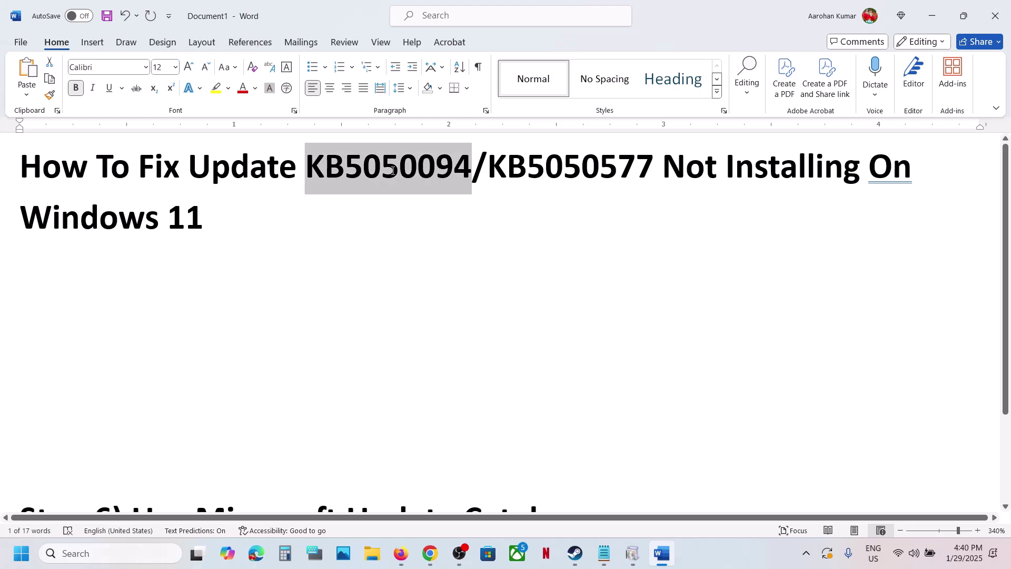
left_click(932, 16)
key("ctrl+v")
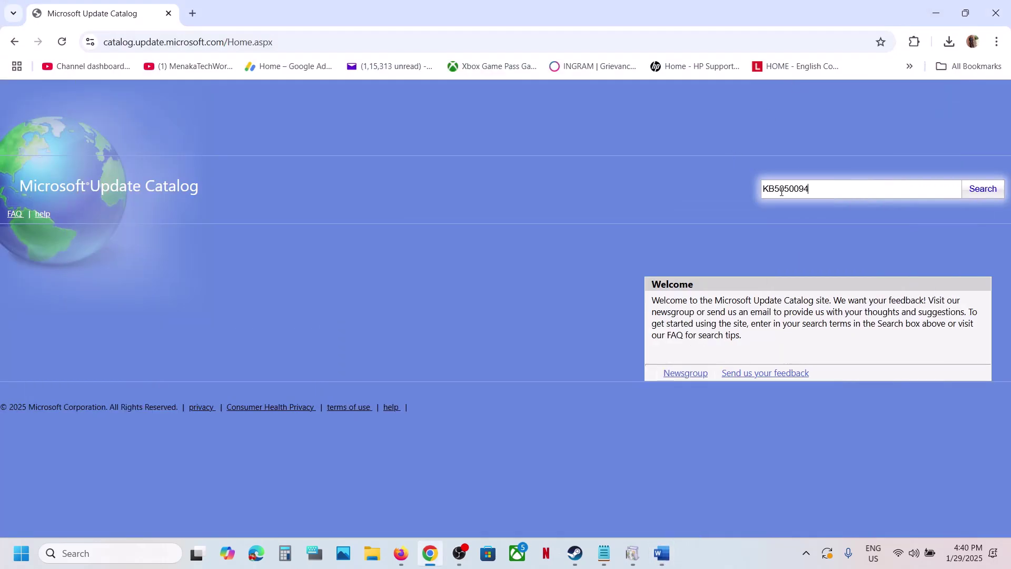
left_click(983, 189)
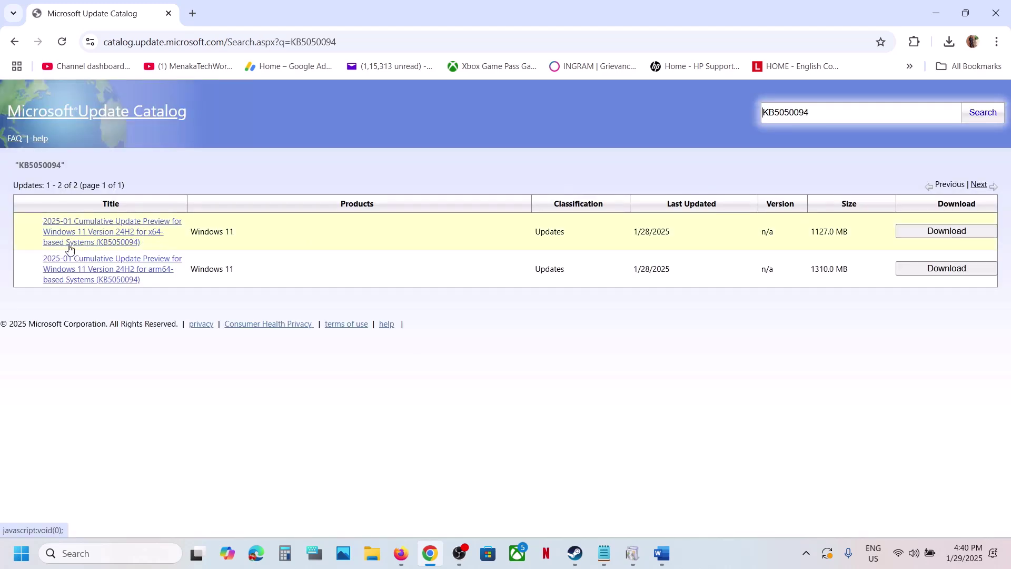
Step: Look up the system type under System > About in Windows Settings, highlight it, and return to the catalog results
left_click(29, 563)
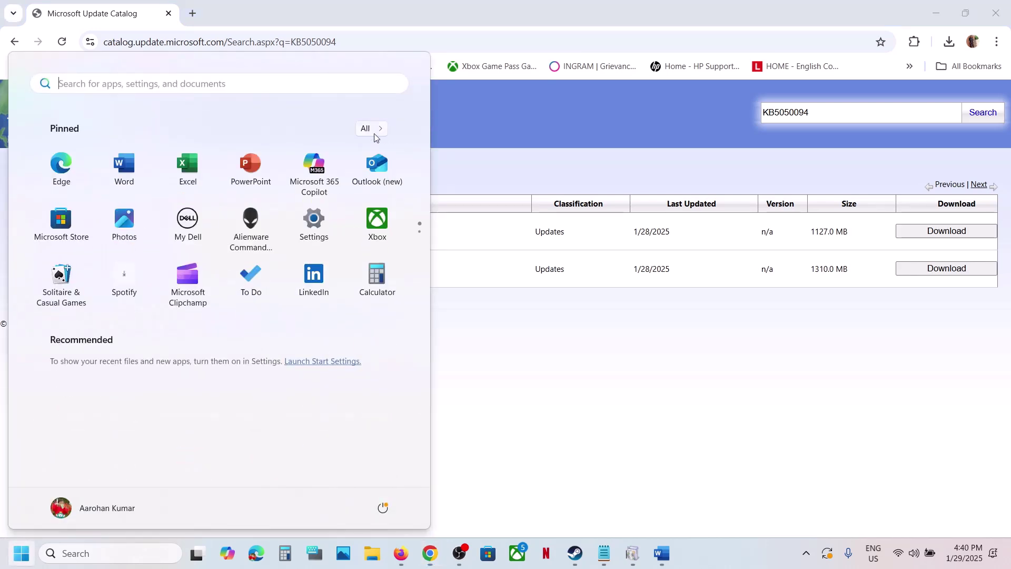
left_click(314, 231)
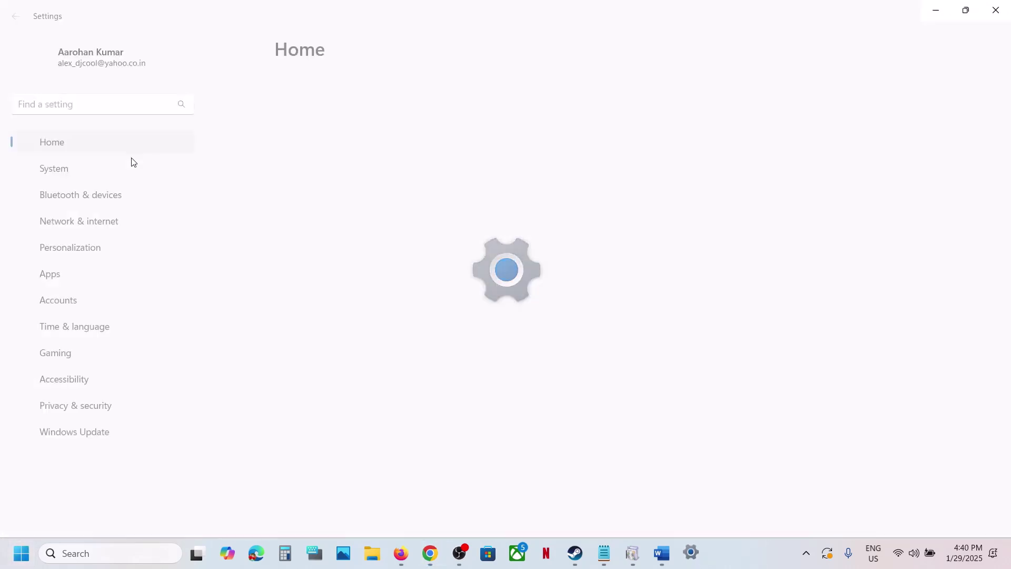
left_click(72, 160)
scroll(375, 415, "down", 15)
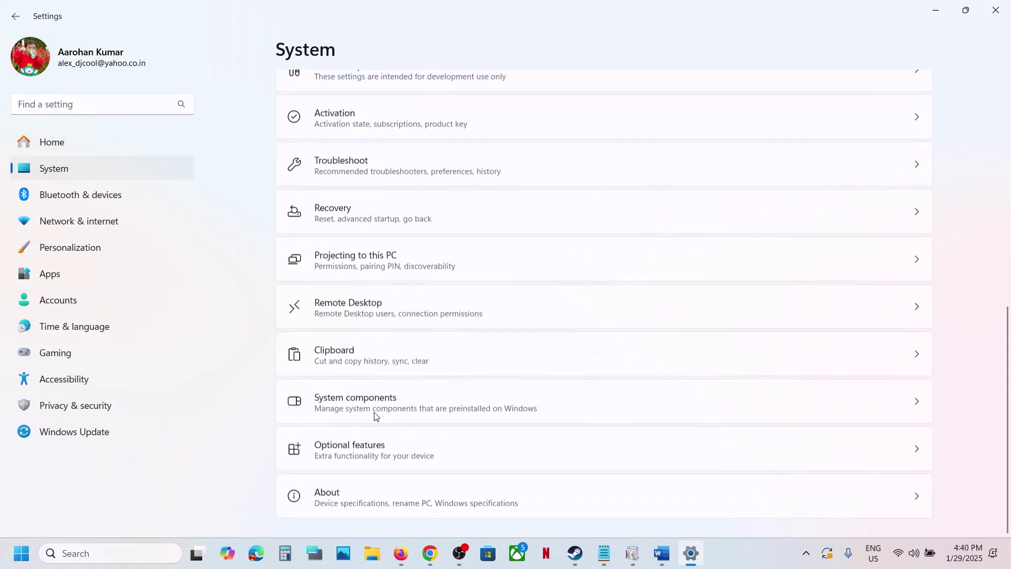
left_click(349, 444)
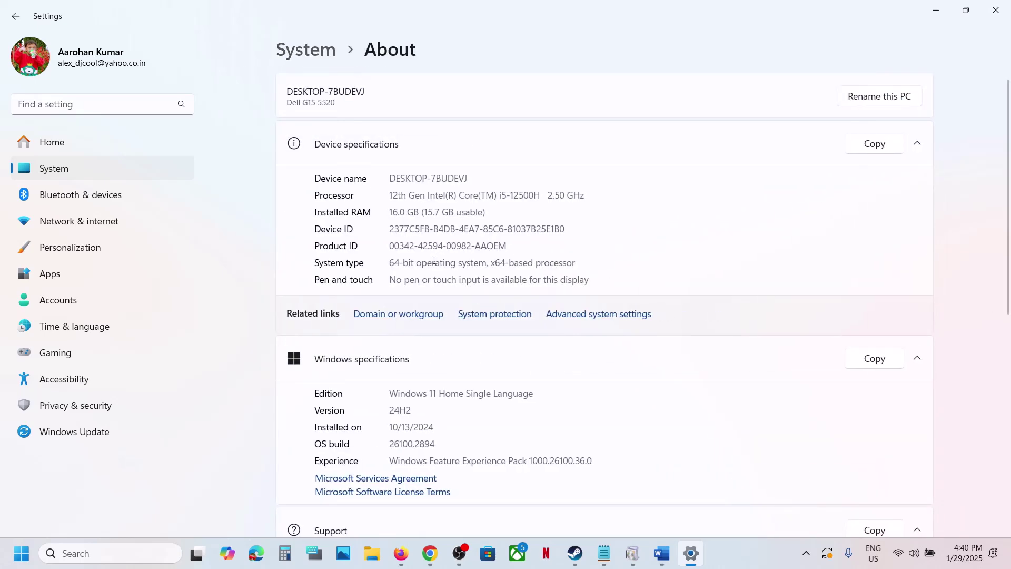
left_click_drag(396, 267, 601, 283)
left_click(936, 10)
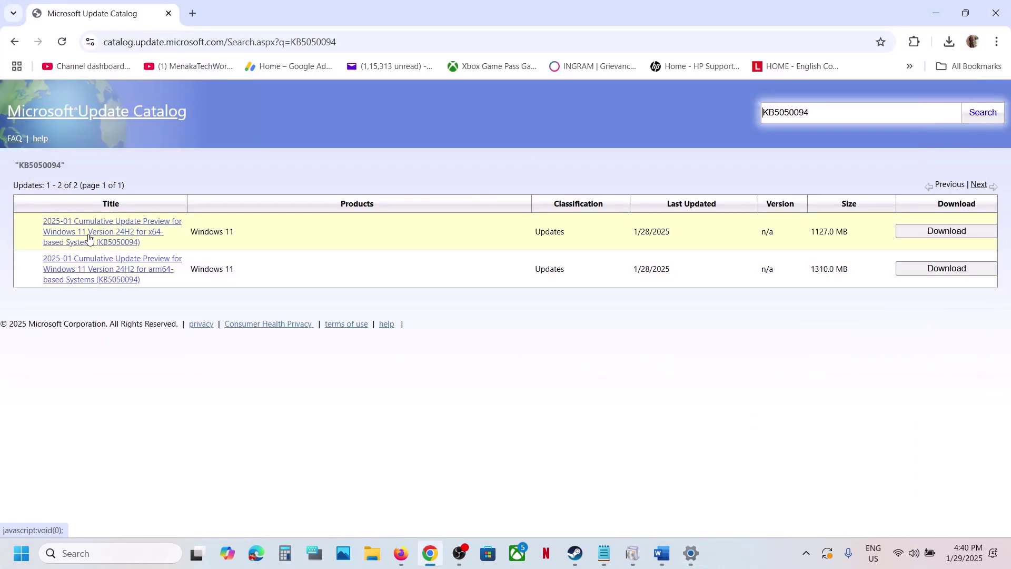
Step: Download the windows11.0-kb5050094-x64 .msu file of the 24H2 x64 cumulative update preview and check its progress in the download history
left_click(933, 233)
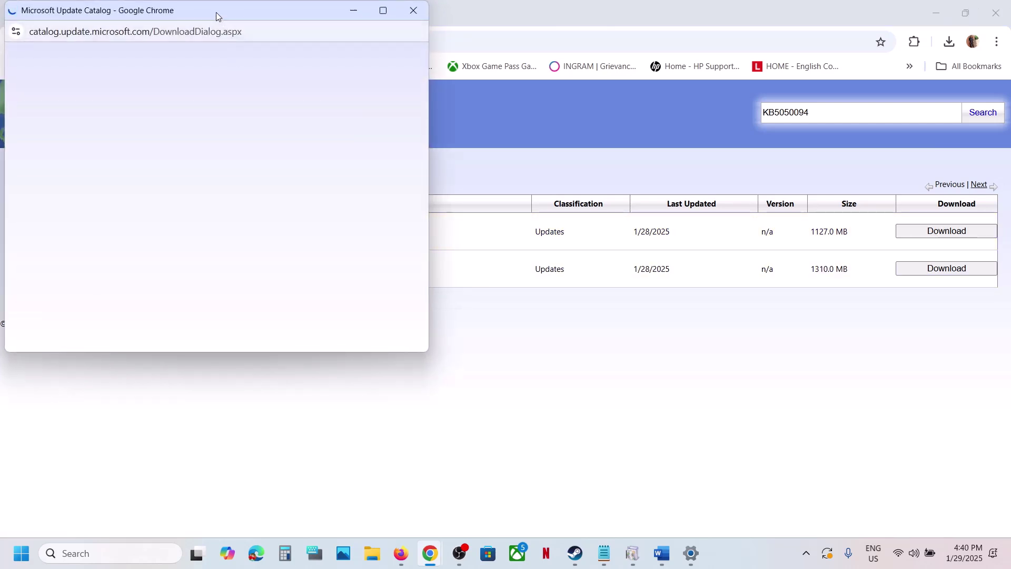
left_click_drag(216, 11, 464, 98)
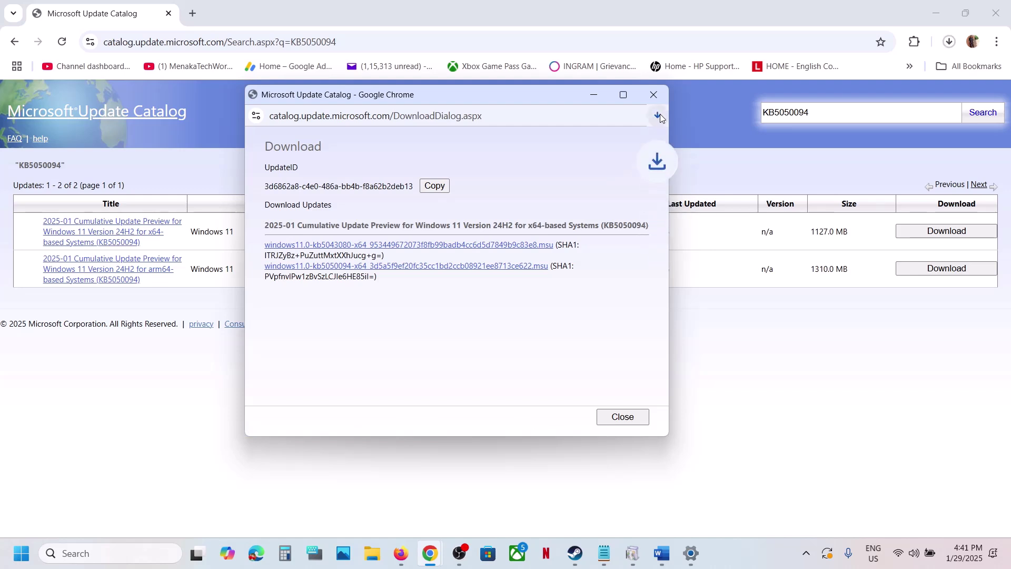
left_click(658, 115)
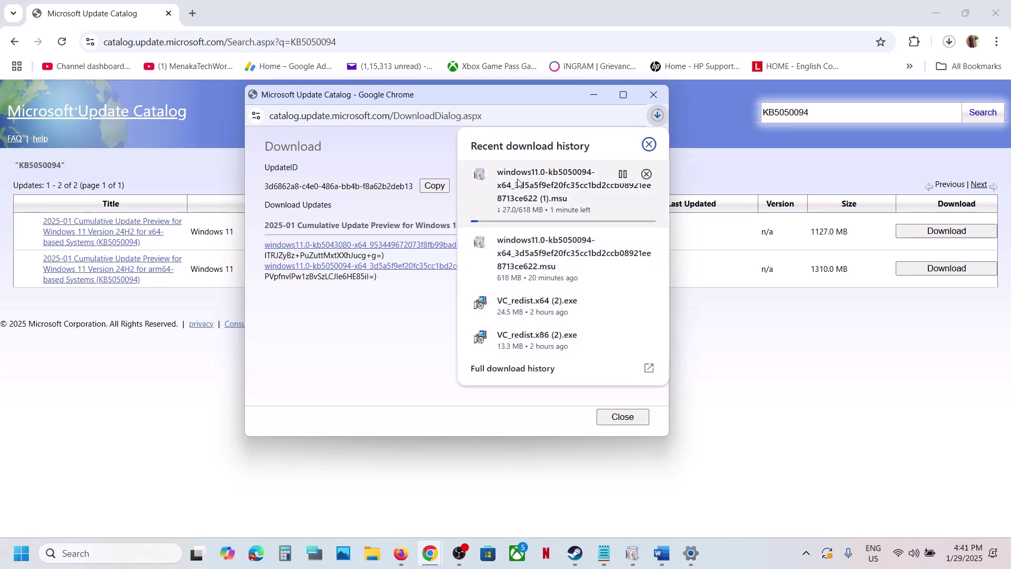
left_click(390, 157)
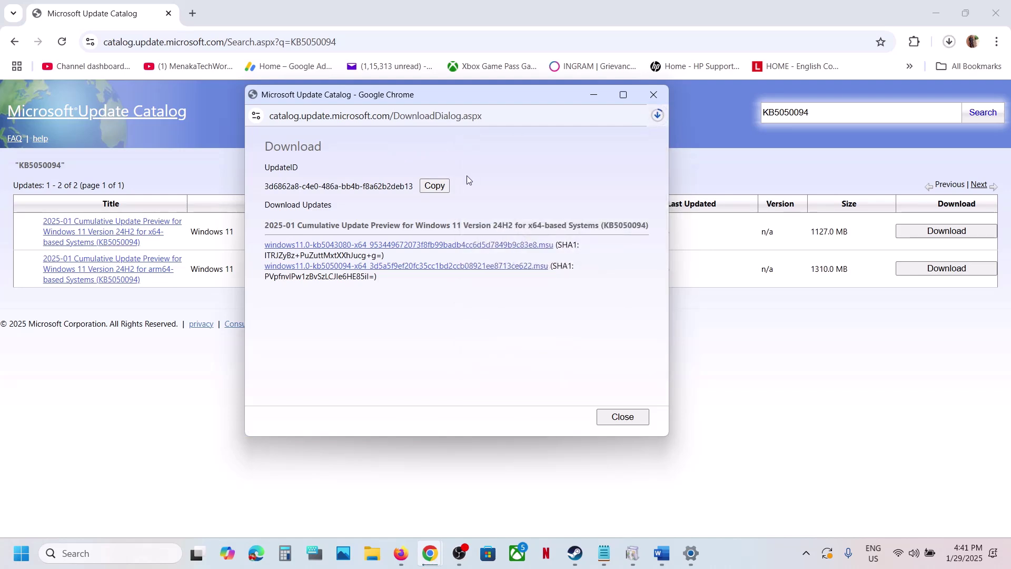
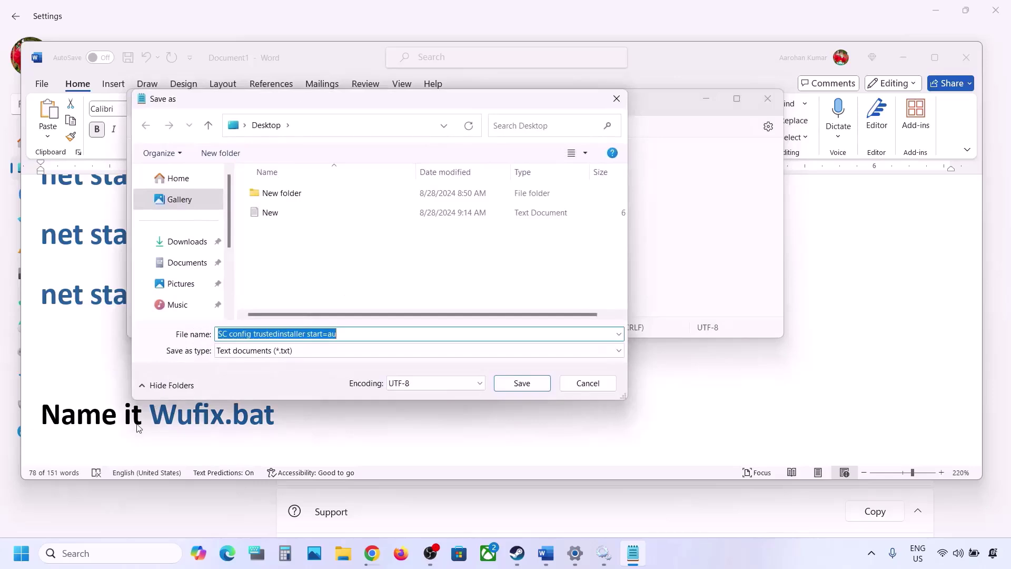
Step: Copy the name Wufix.bat from the Word instructions and enter it as the file name in Notepad's Save as dialog
left_click(138, 427)
left_click_drag(280, 413, 177, 410)
key("ctrl+c")
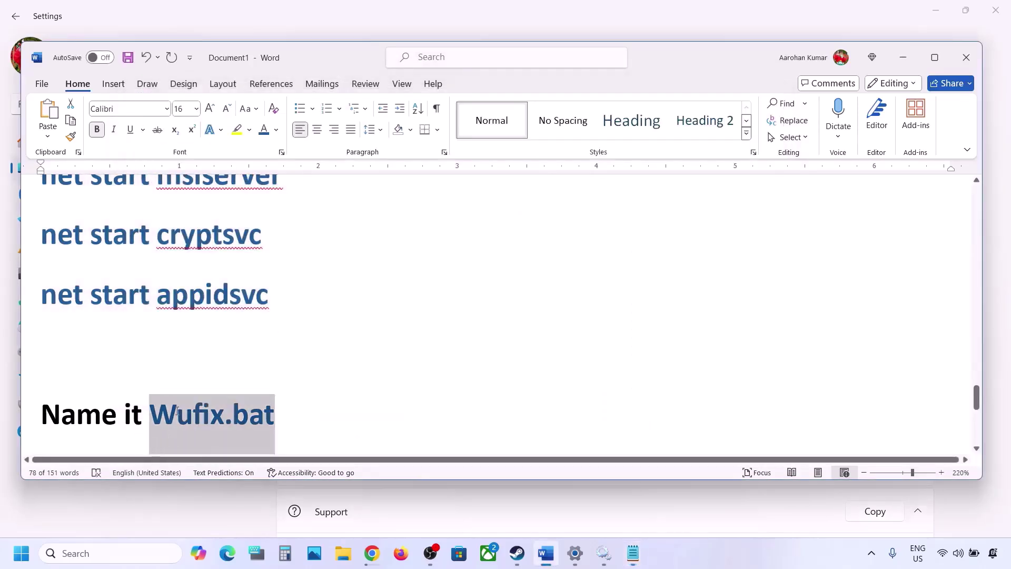
left_click(634, 558)
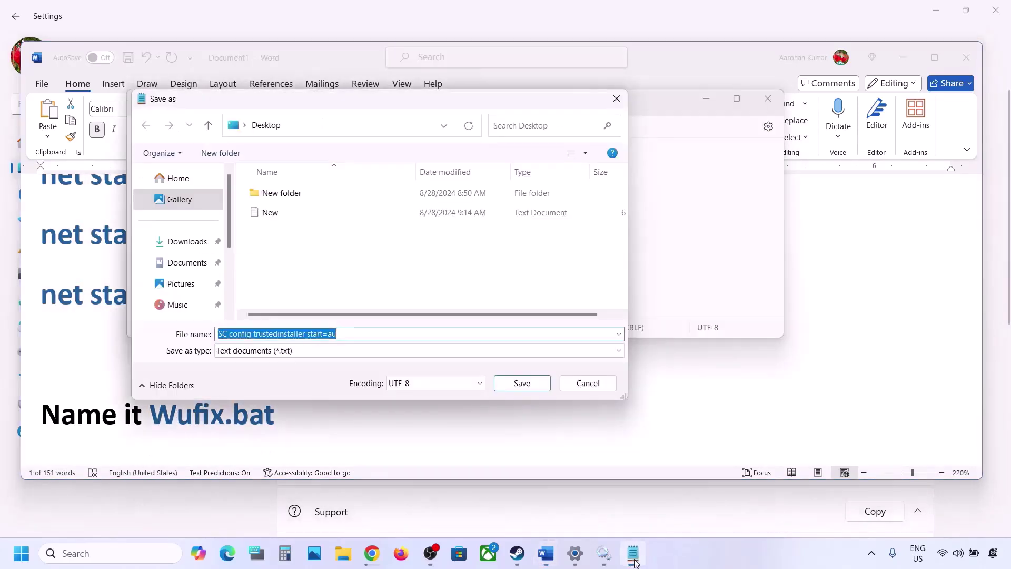
key("ctrl+v")
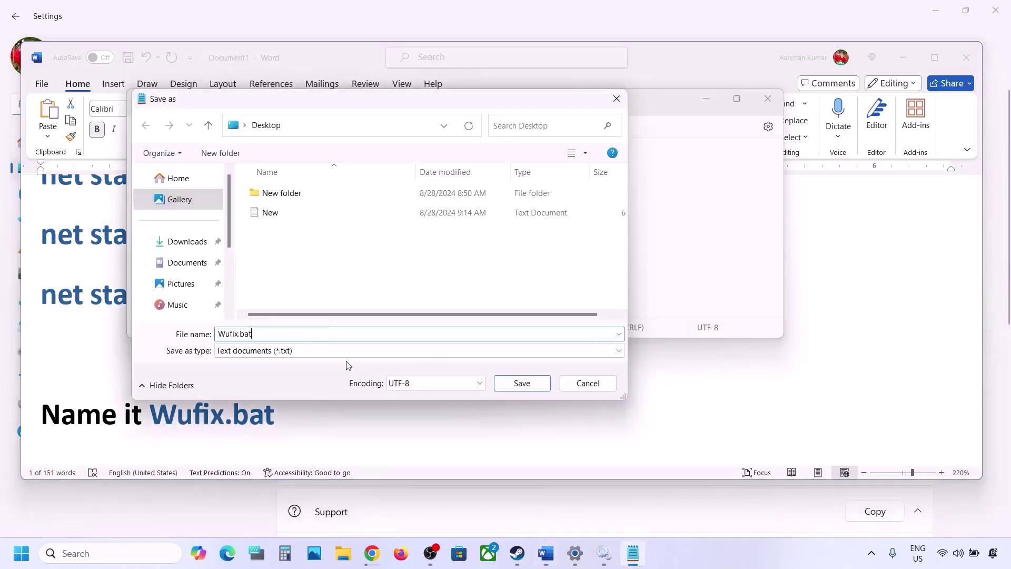
Step: Save Wufix.bat to the Desktop with the All files type and close Notepad
double_click(271, 336)
left_click(261, 351)
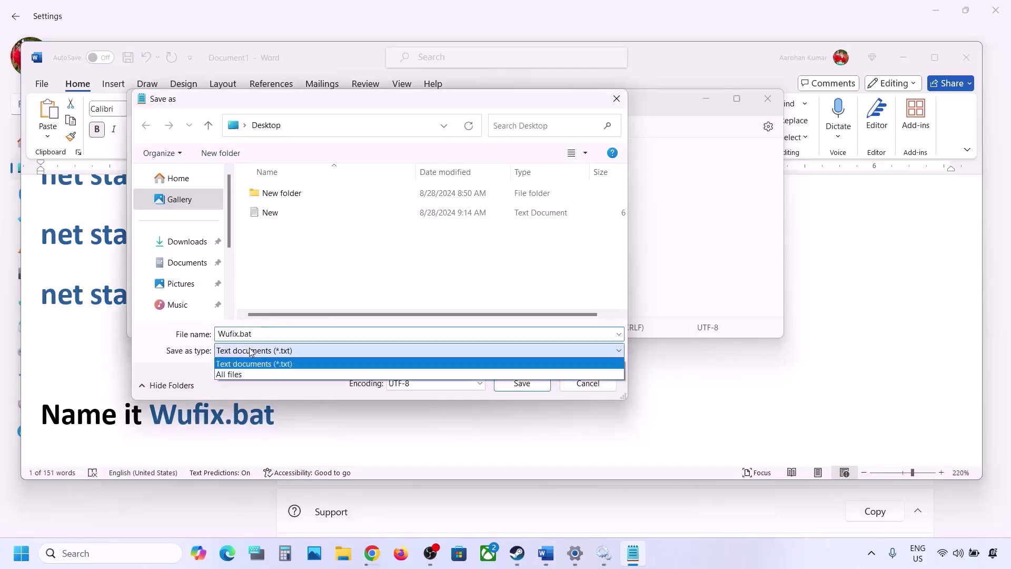
left_click(261, 374)
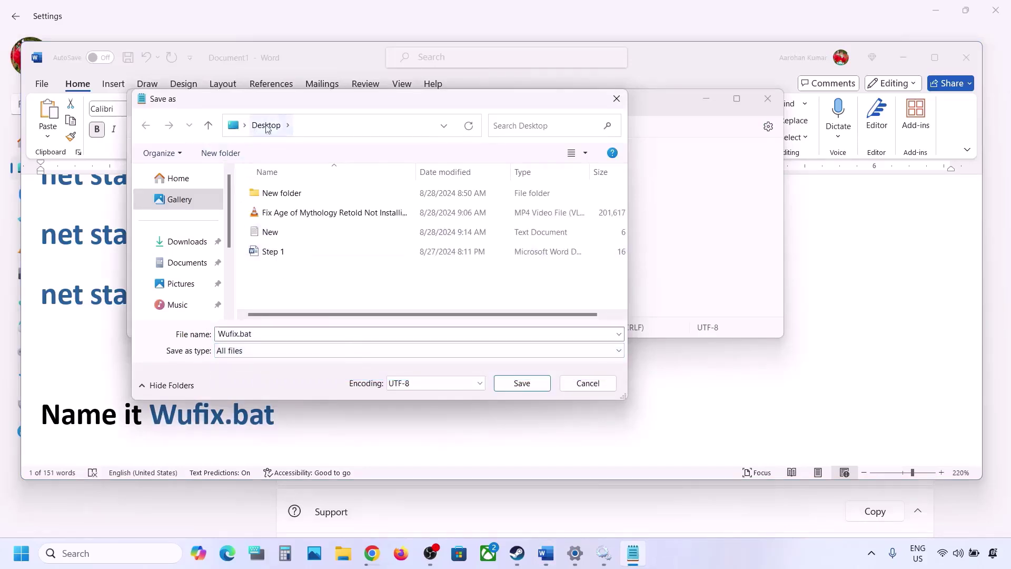
left_click(514, 383)
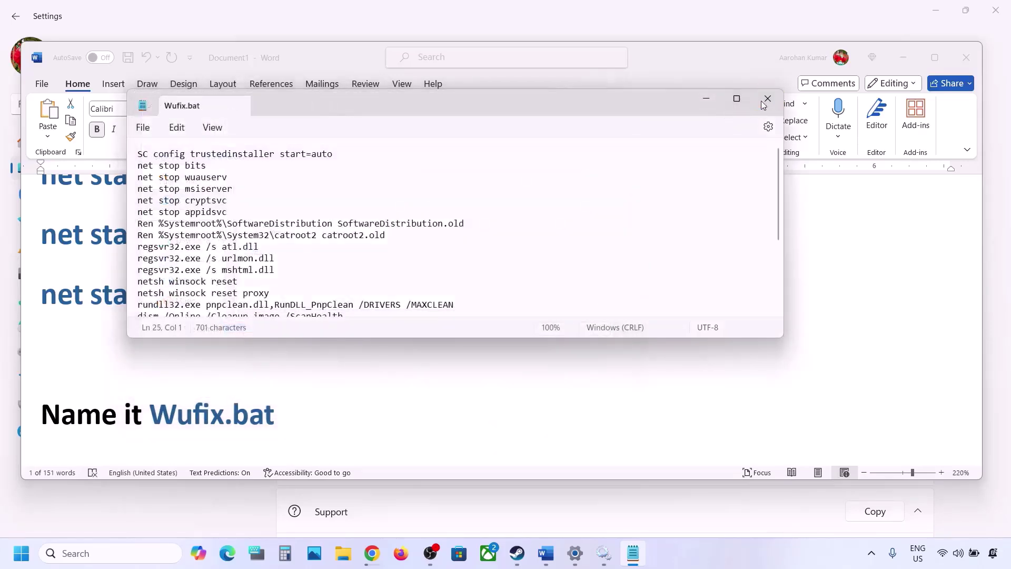
left_click(762, 105)
Step: Show the desktop and run the Wufix batch file as administrator
key("super+d")
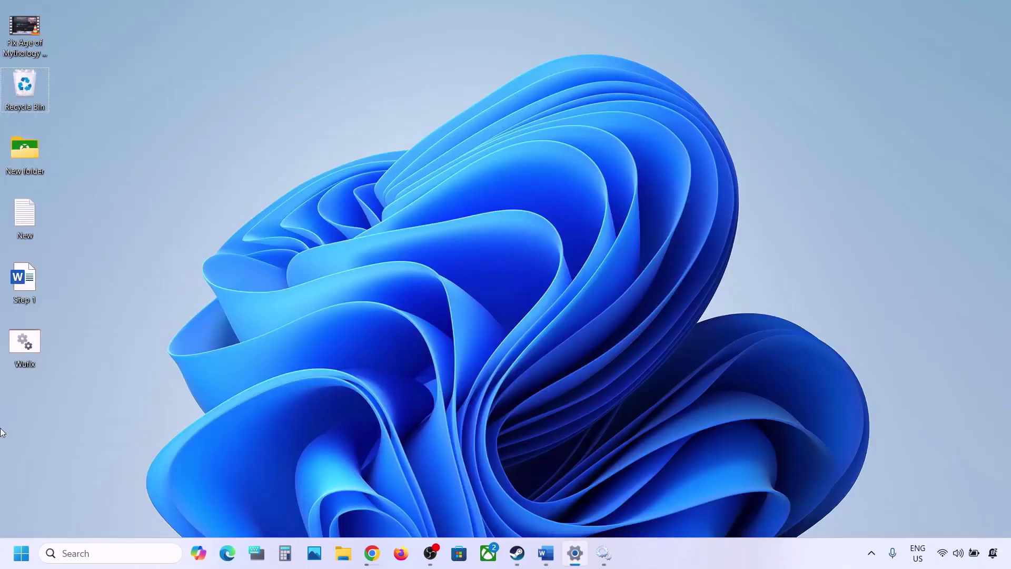
left_click(25, 350)
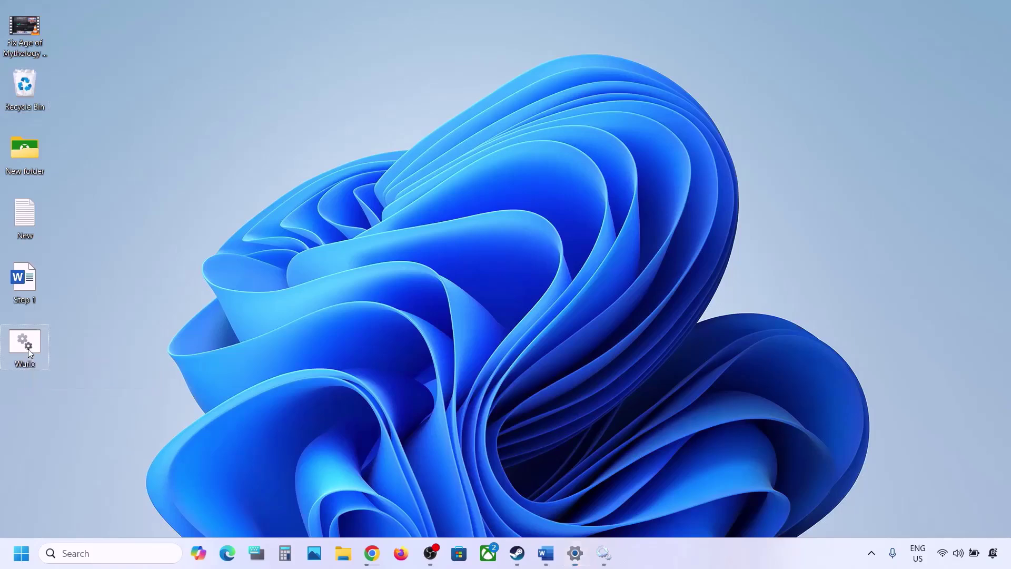
right_click(29, 354)
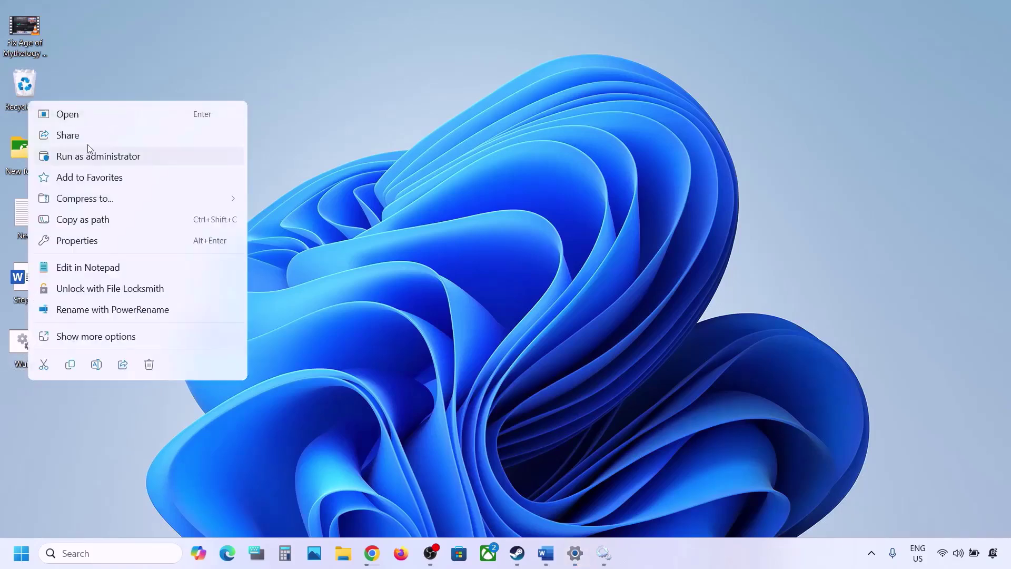
left_click(102, 154)
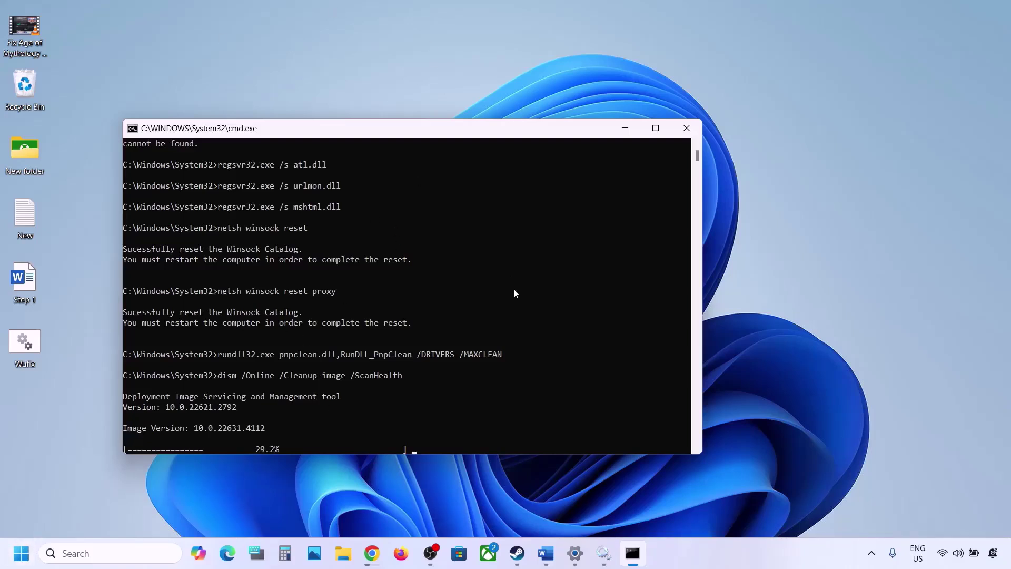
Step: Switch to Word, highlight the Step 6 "Use Media Creation Tool" heading, and select the Windows 11 download link below it
left_click(546, 553)
scroll(409, 386, "down", 5)
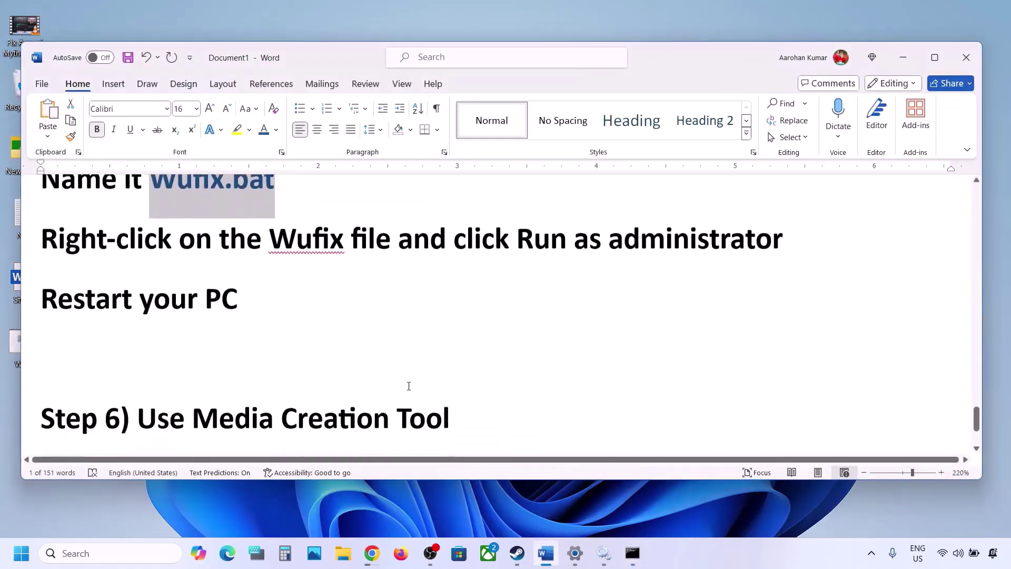
scroll(409, 386, "down", 1)
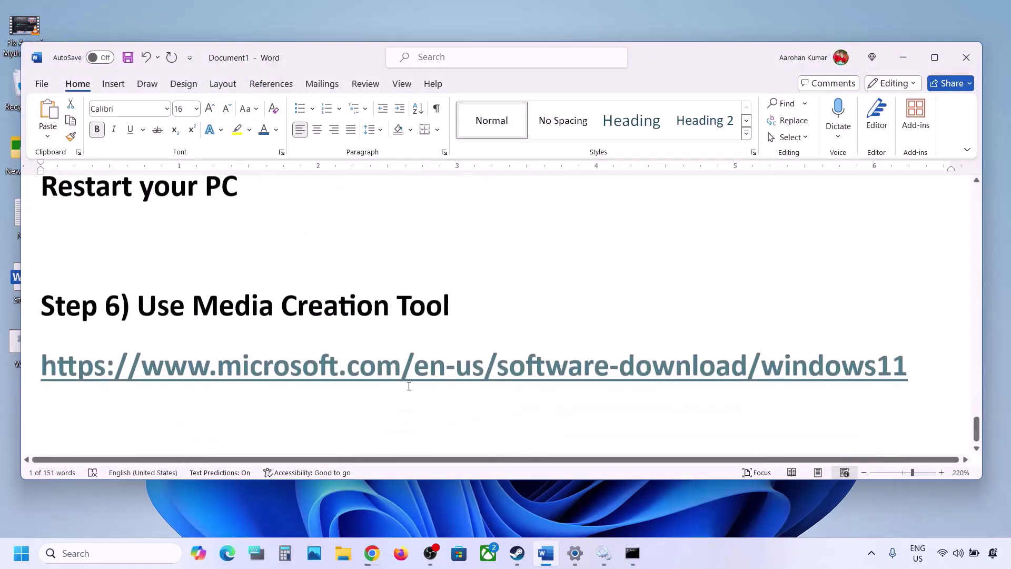
left_click_drag(150, 309, 457, 313)
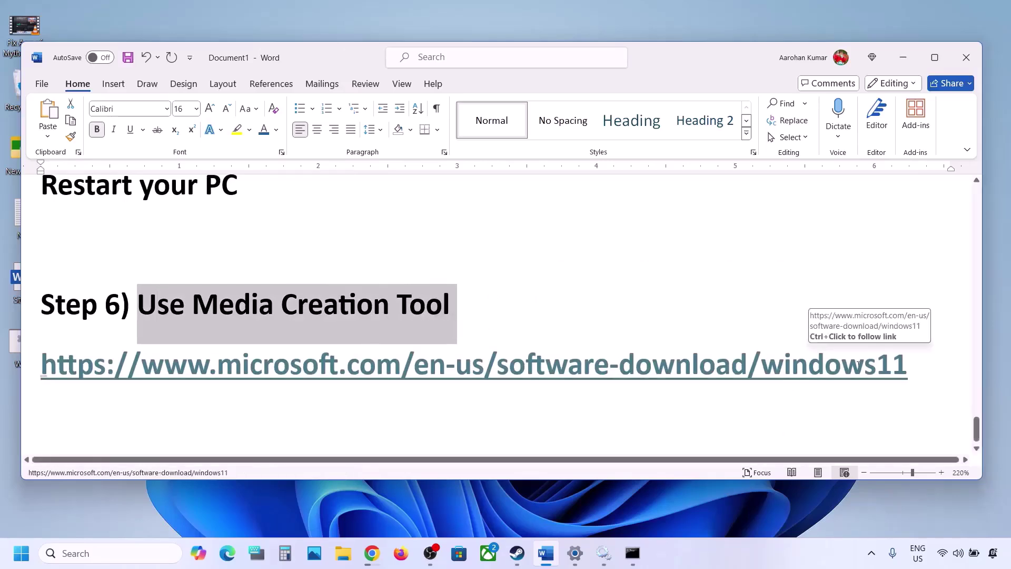
left_click_drag(907, 368, 41, 364)
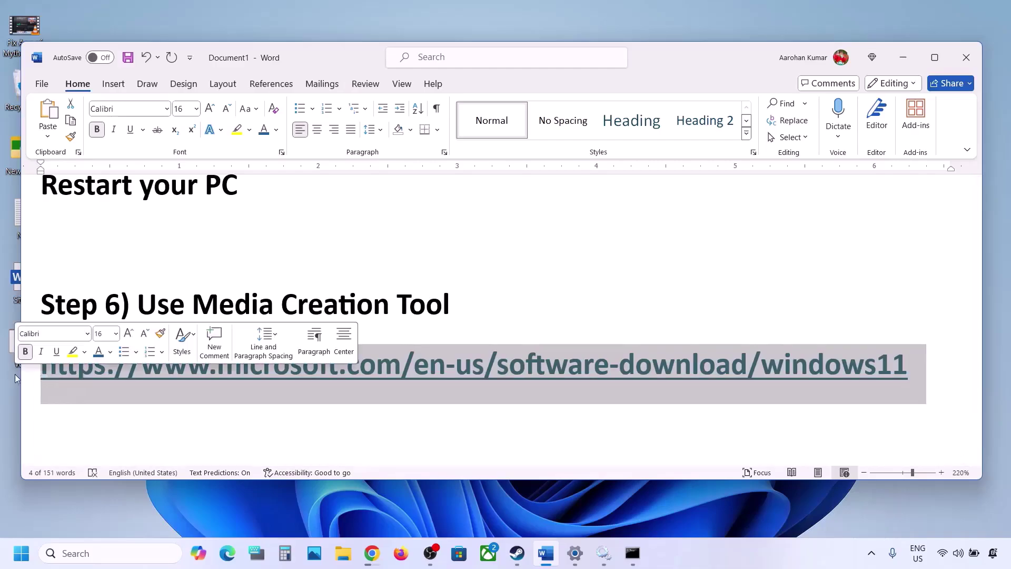
Step: On the Download Windows 11 page in Chrome, highlight the media creation tool text and download the tool under Create Windows 11 Installation Media
left_click(847, 567)
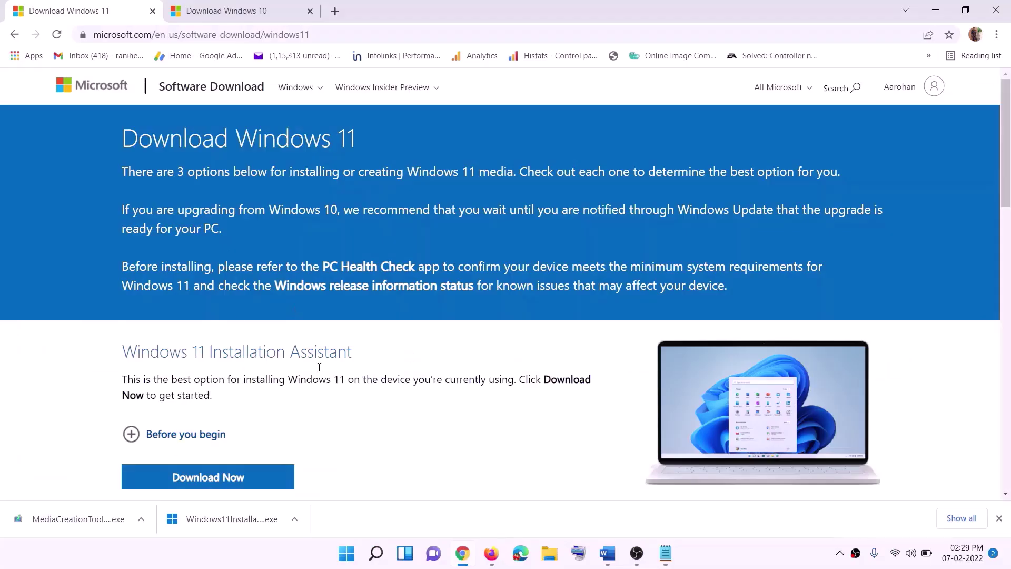
scroll(506, 285, "down", 1)
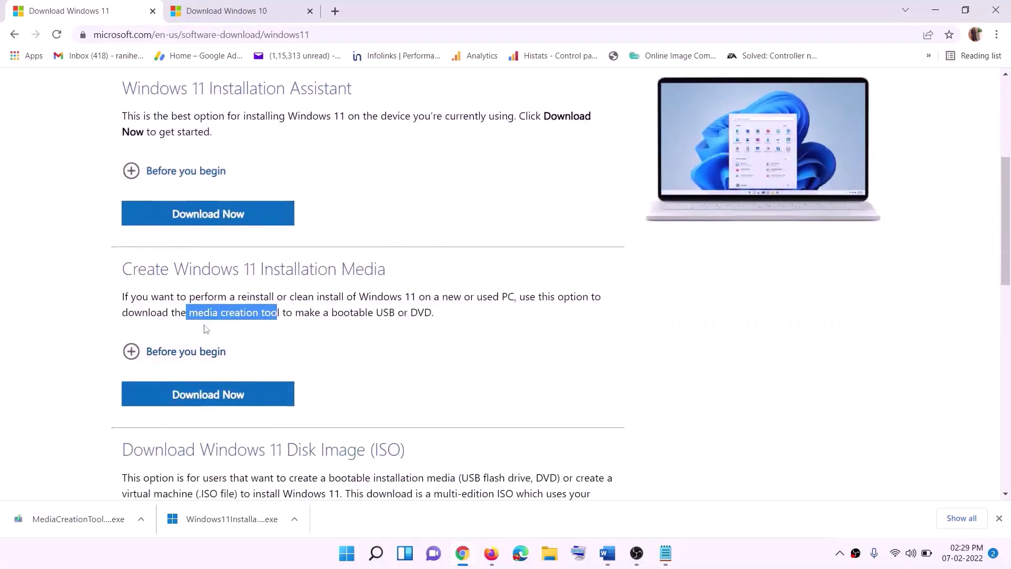
left_click_drag(188, 314, 292, 314)
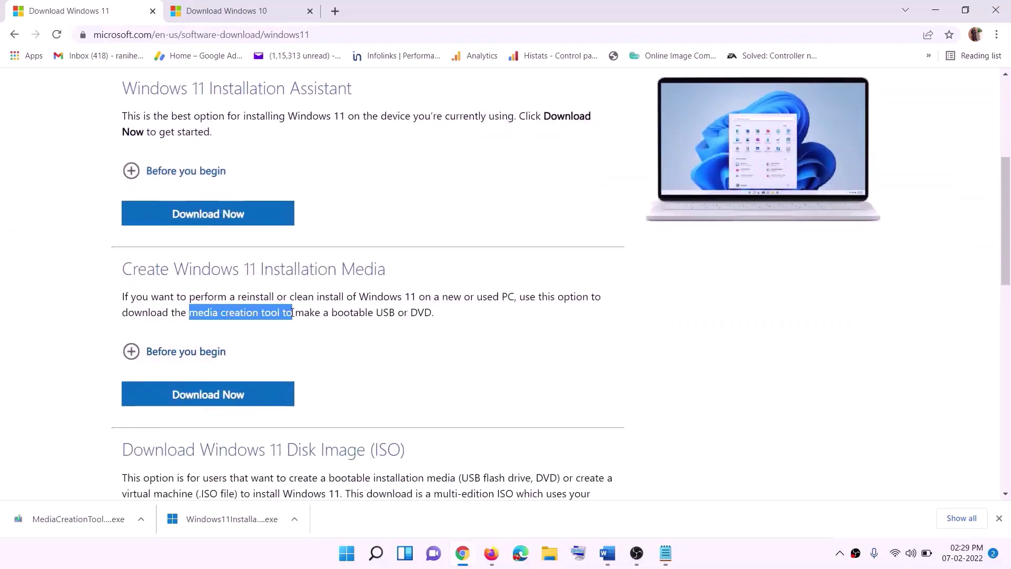
left_click(200, 402)
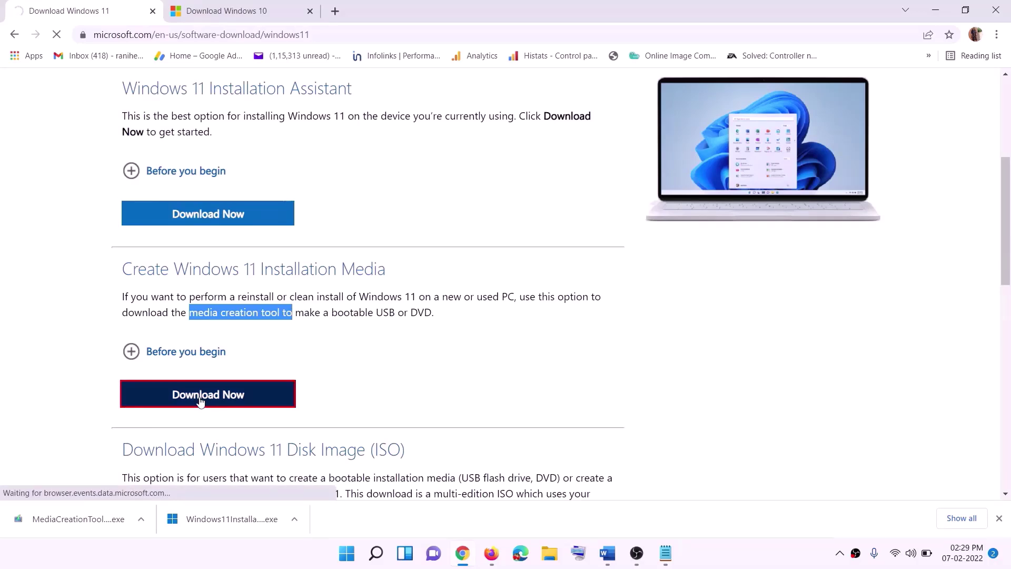
Step: Run the downloaded Media Creation Tool, allow it to make changes to the device, and accept its license terms
left_click(64, 519)
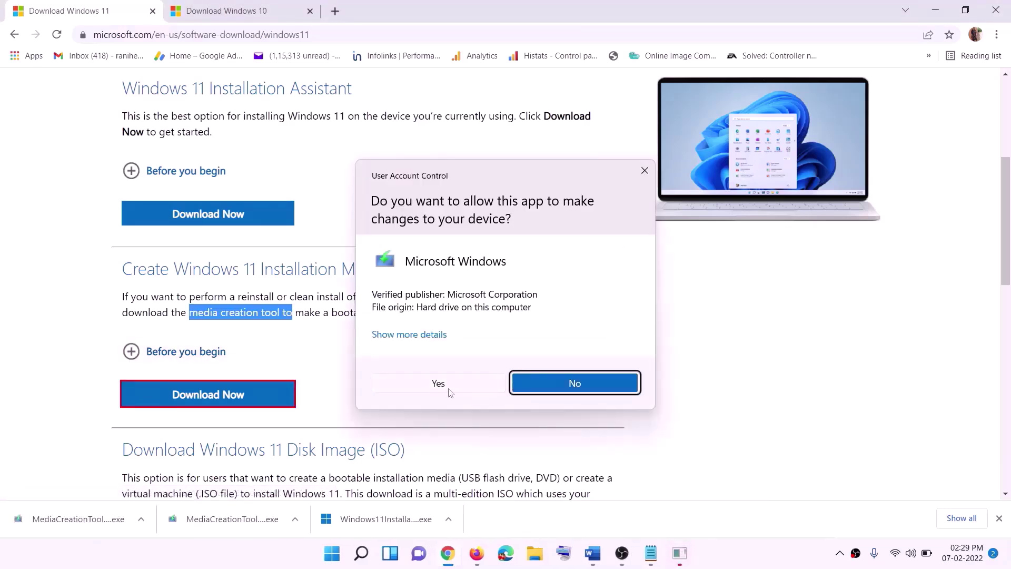
left_click(447, 389)
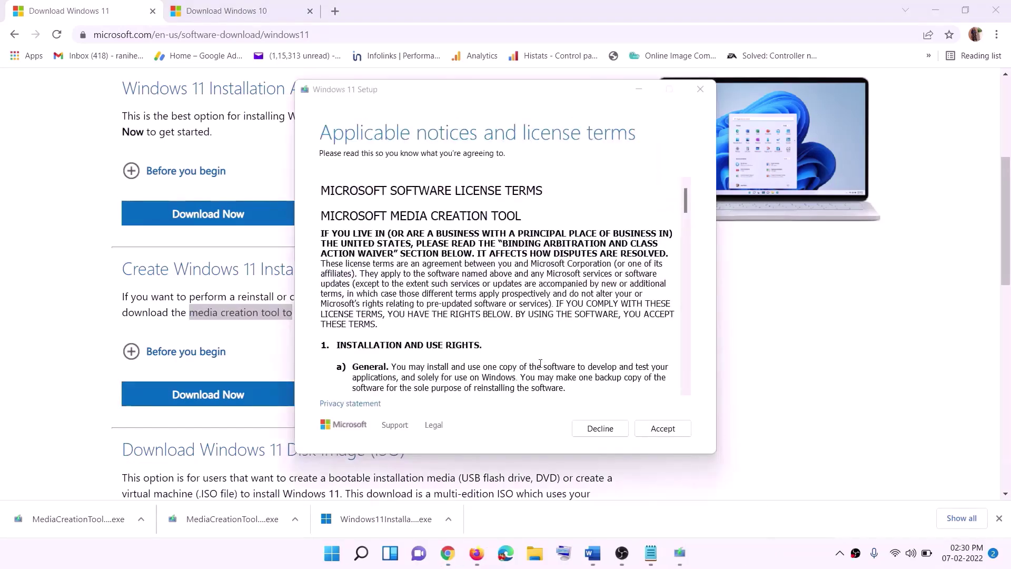
left_click(658, 428)
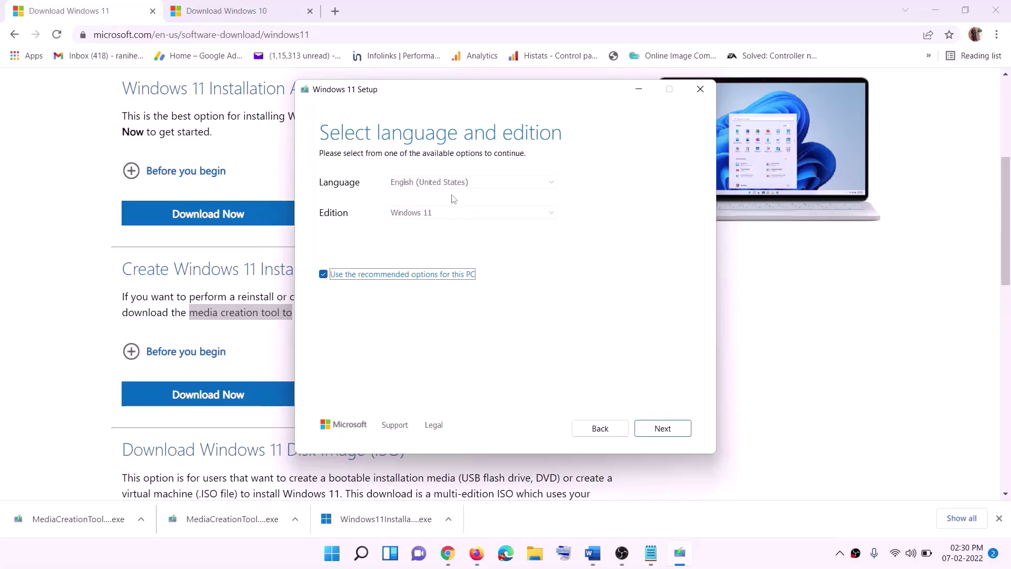
Step: Keep the recommended language and edition, choose ISO file as the media, and save it as Windows on the Desktop
left_click(659, 428)
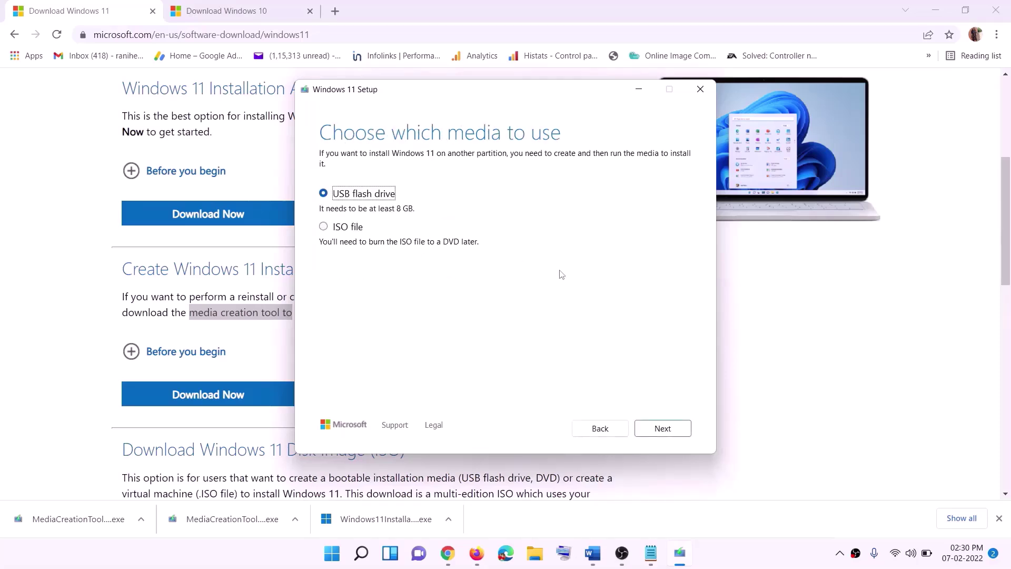
left_click(334, 228)
left_click(665, 428)
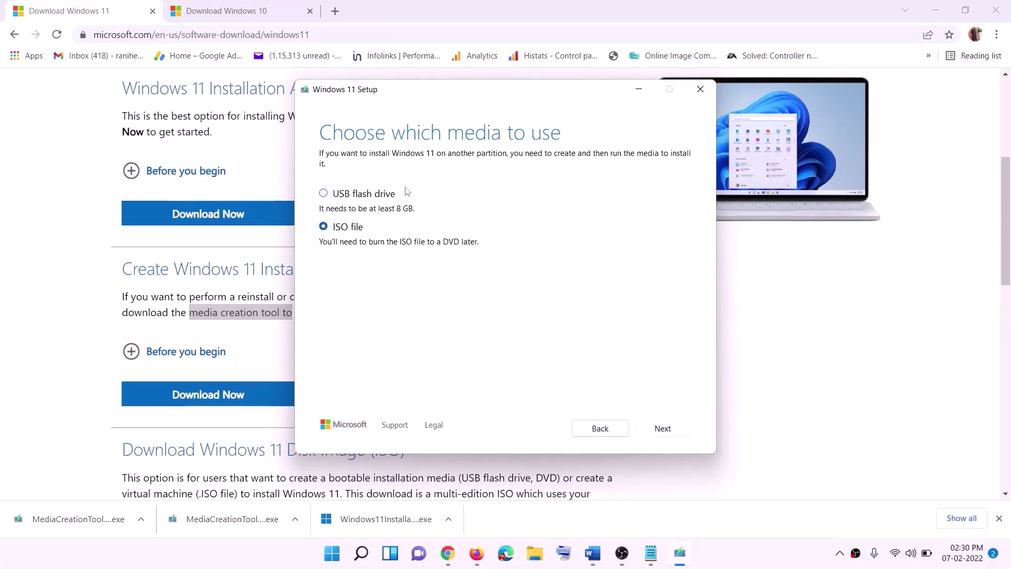
scroll(350, 266, "up", 1)
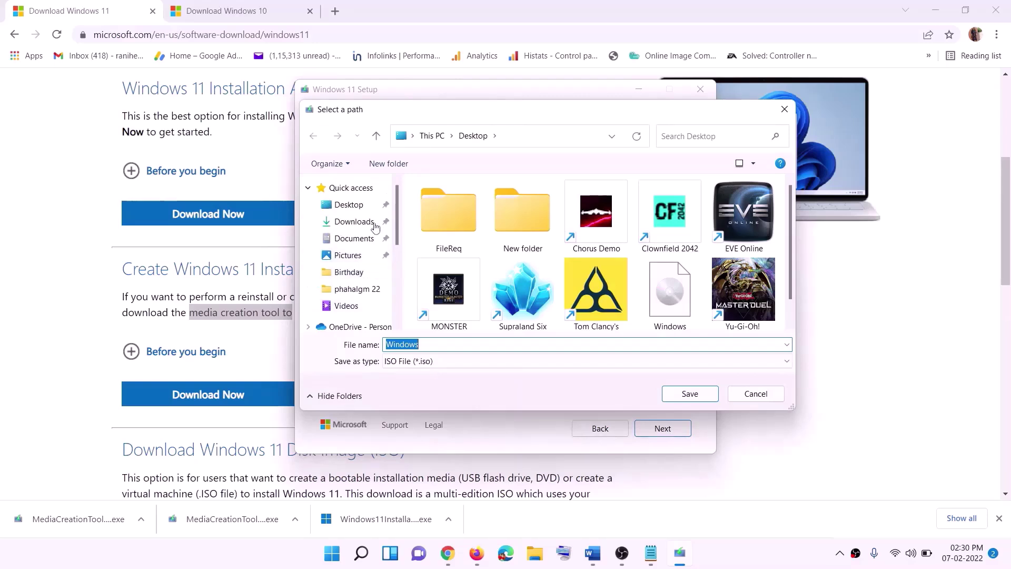
left_click(347, 207)
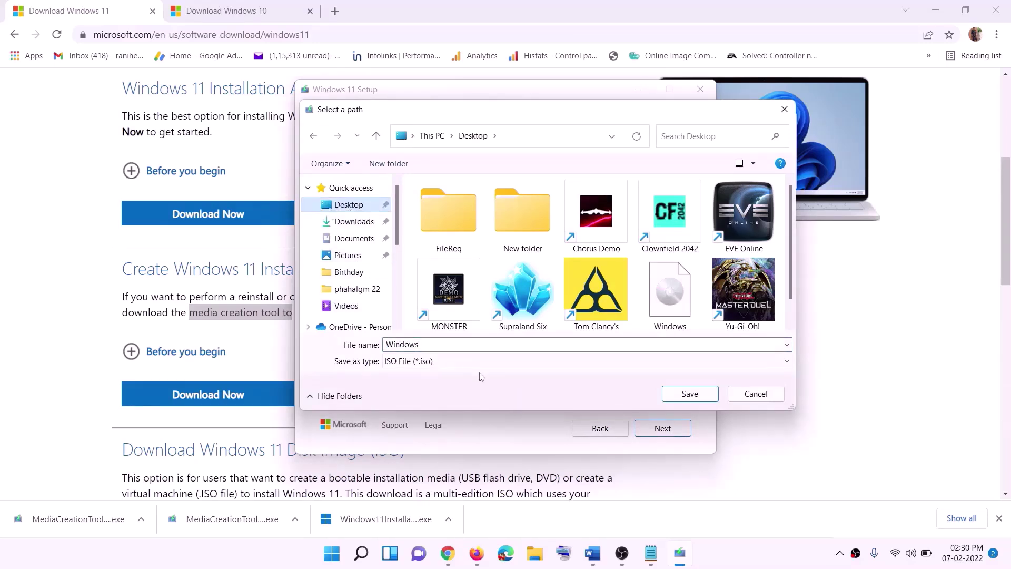
left_click(690, 394)
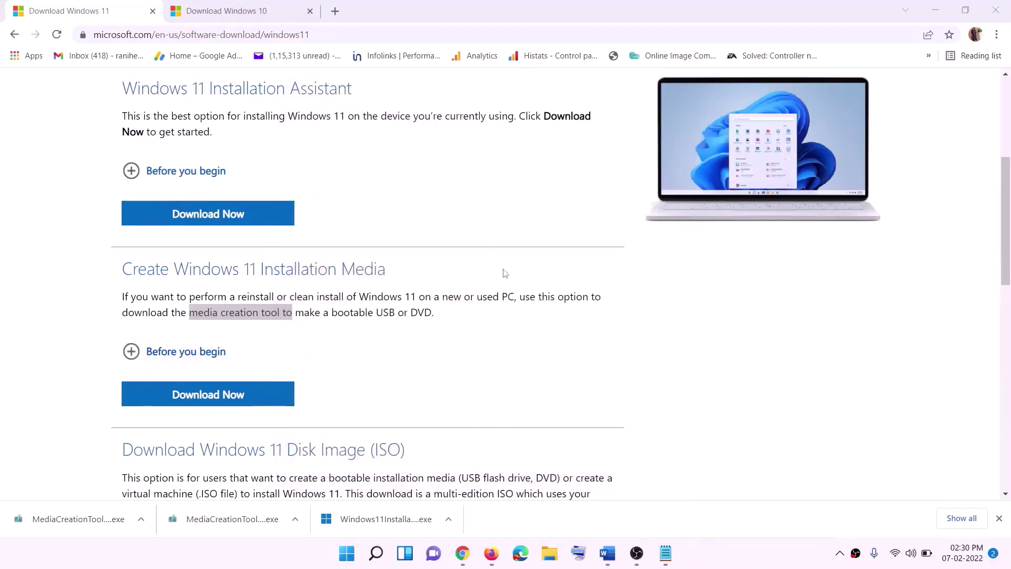
Step: Show the desktop, move the Windows ISO file just above the Firefox shortcut, and open it
key("super+d")
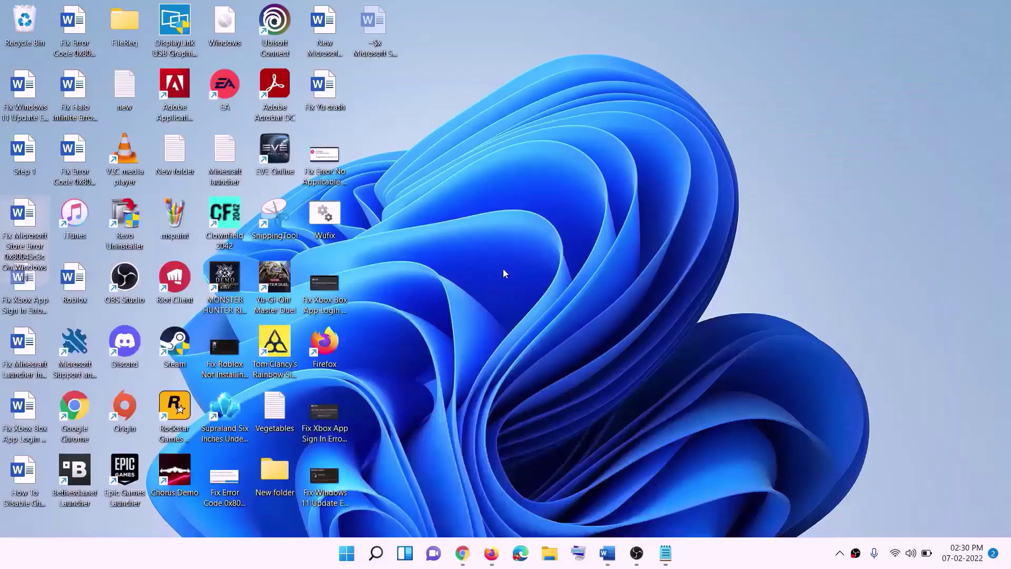
left_click_drag(235, 27, 406, 372)
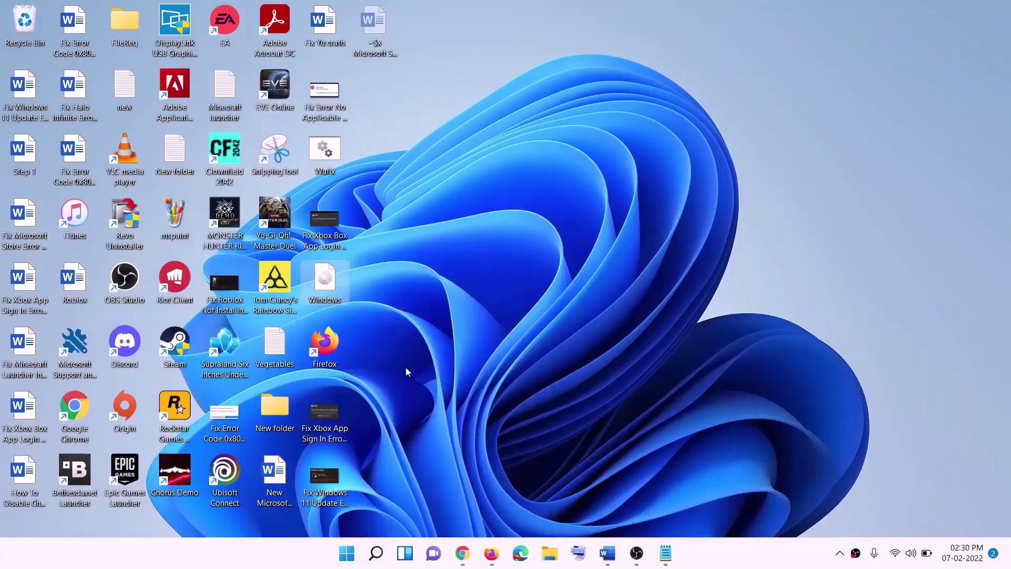
double_click(333, 281)
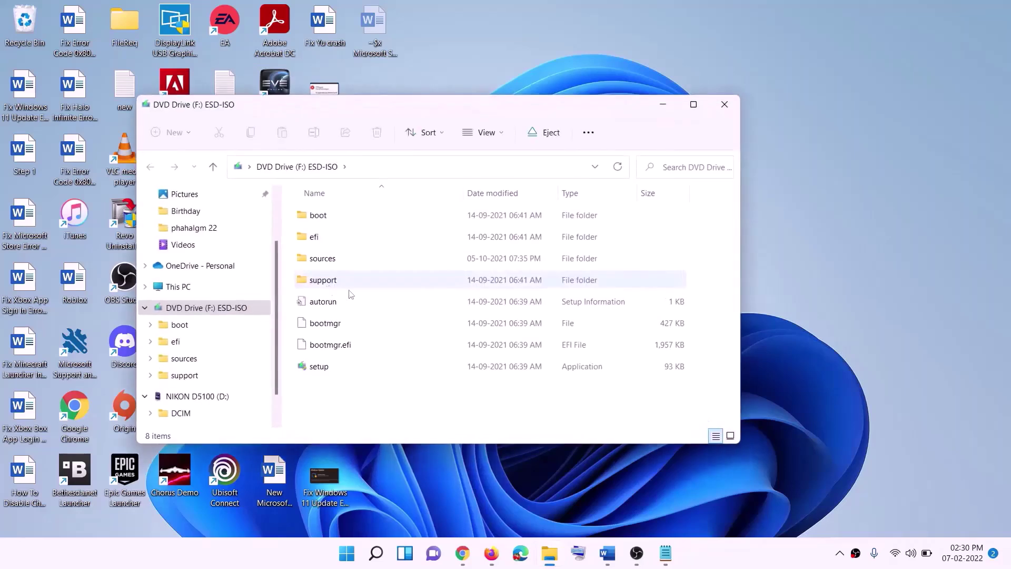
Step: Run setup from the mounted ESD-ISO drive, allow it to make changes, and proceed past the Install Windows 11 introduction
left_click(320, 370)
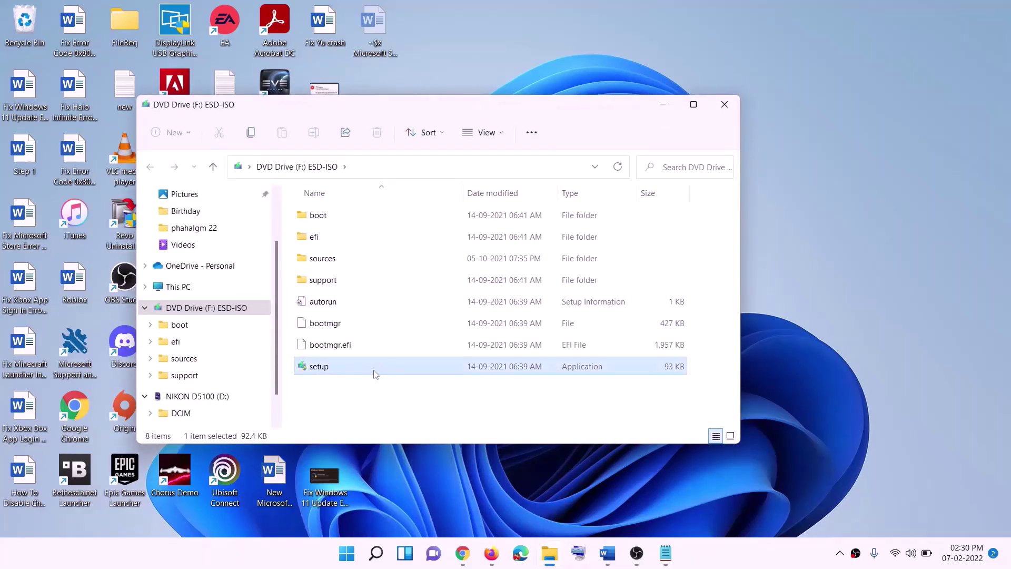
double_click(345, 367)
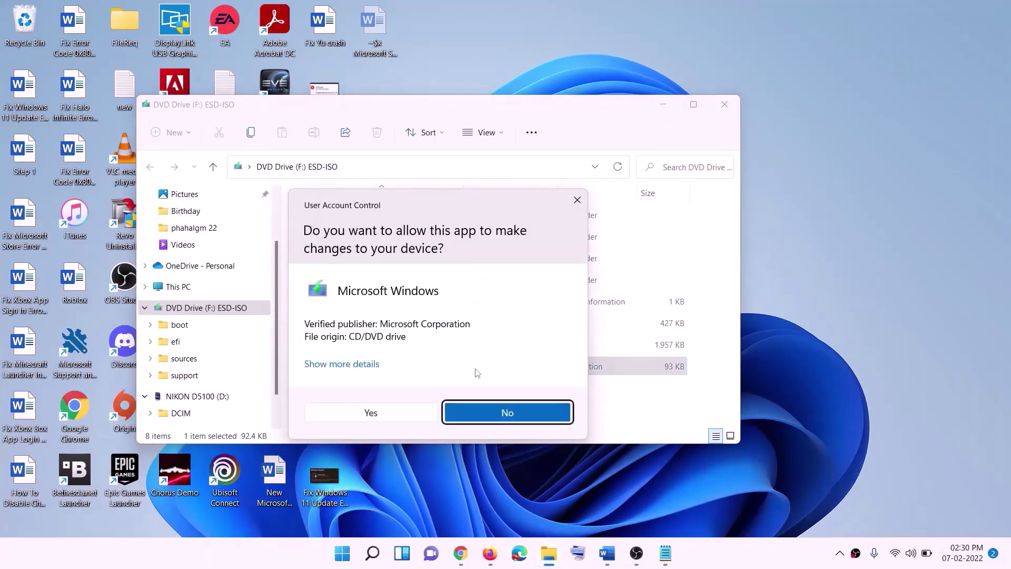
left_click(406, 412)
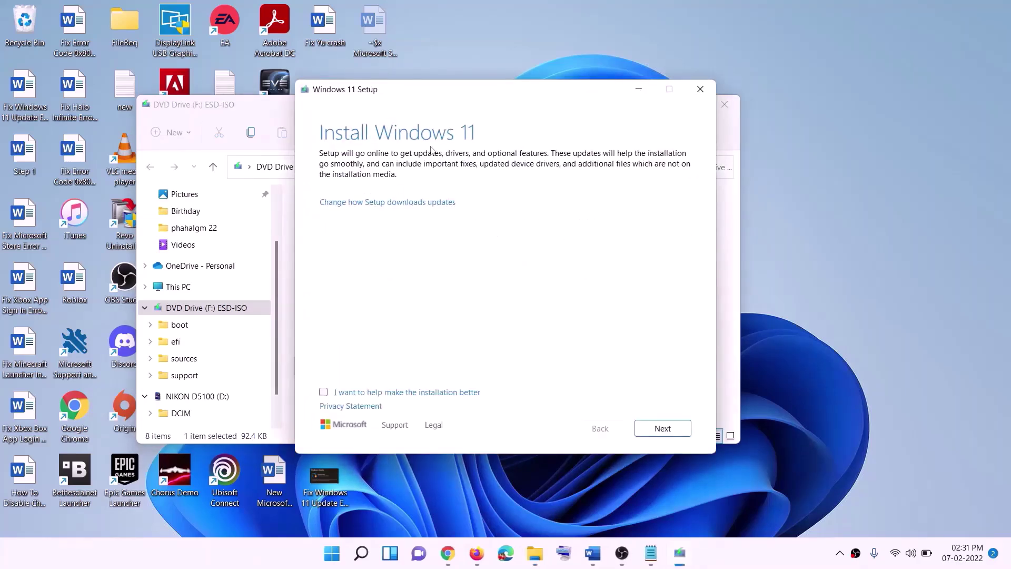
left_click(666, 428)
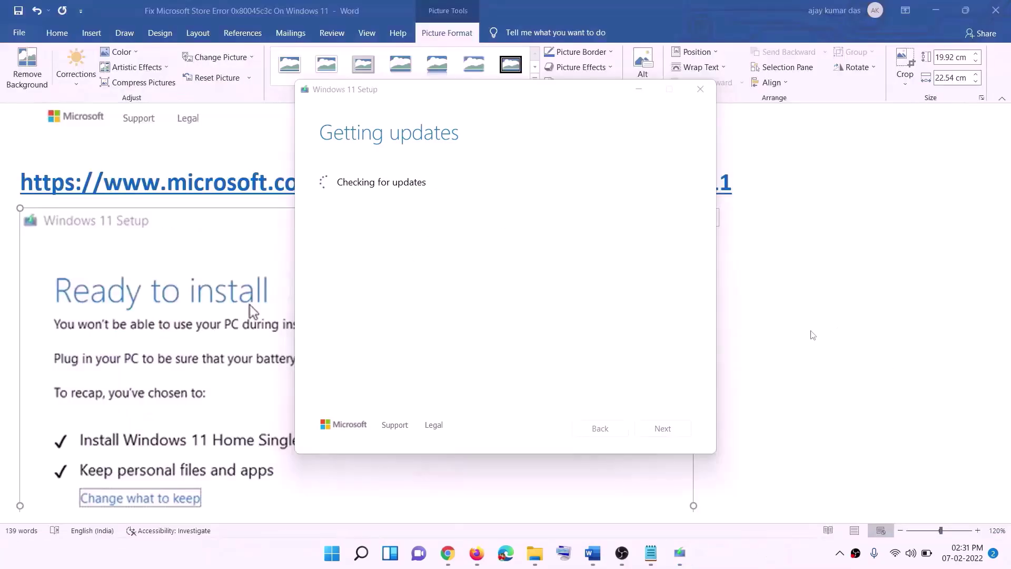
Step: In the Word document, examine the Ready to install picture, including what is kept and the Install option
scroll(281, 239, "down", 3)
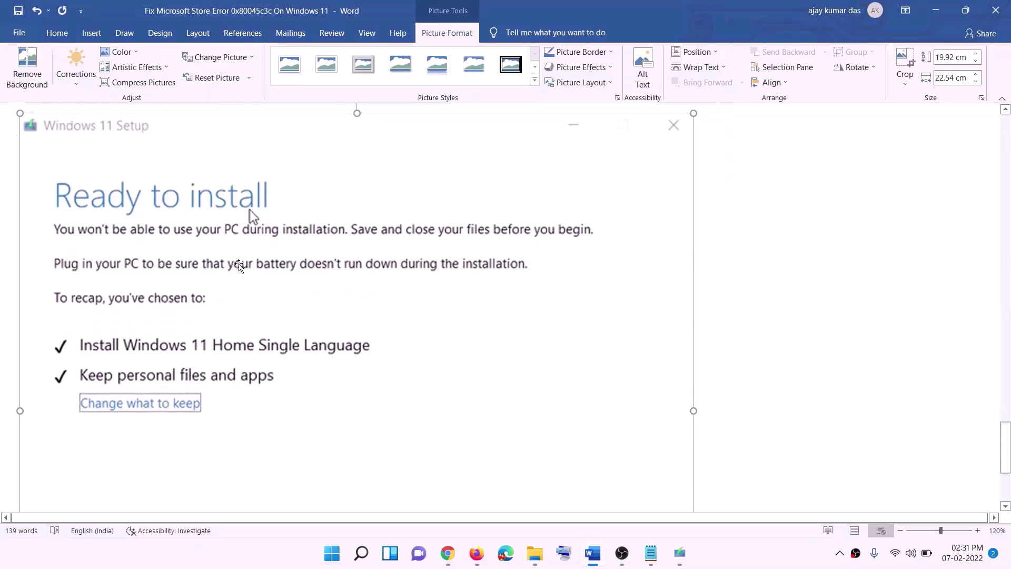
scroll(280, 194, "down", 1)
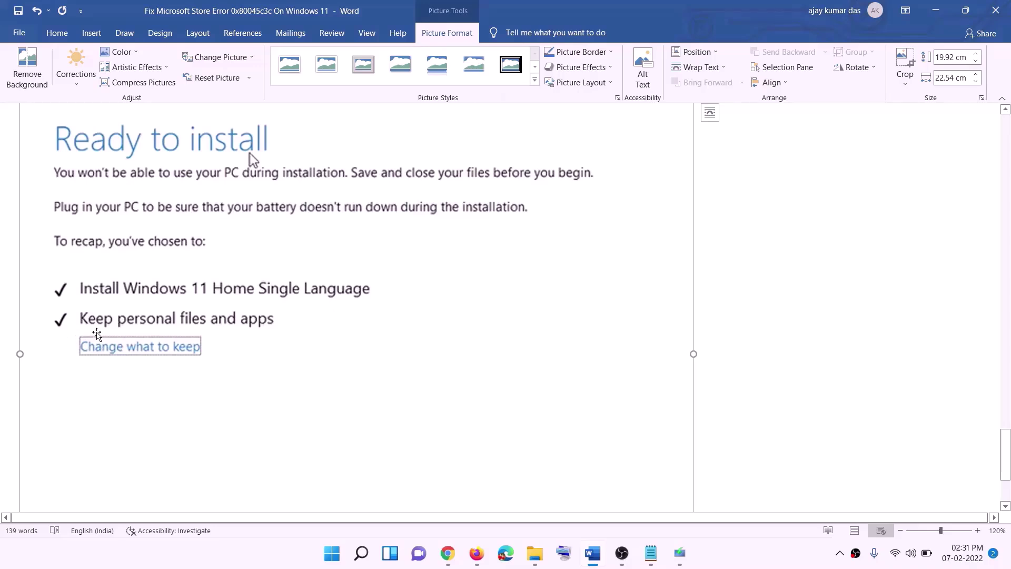
scroll(369, 331, "down", 2)
scroll(389, 331, "down", 1)
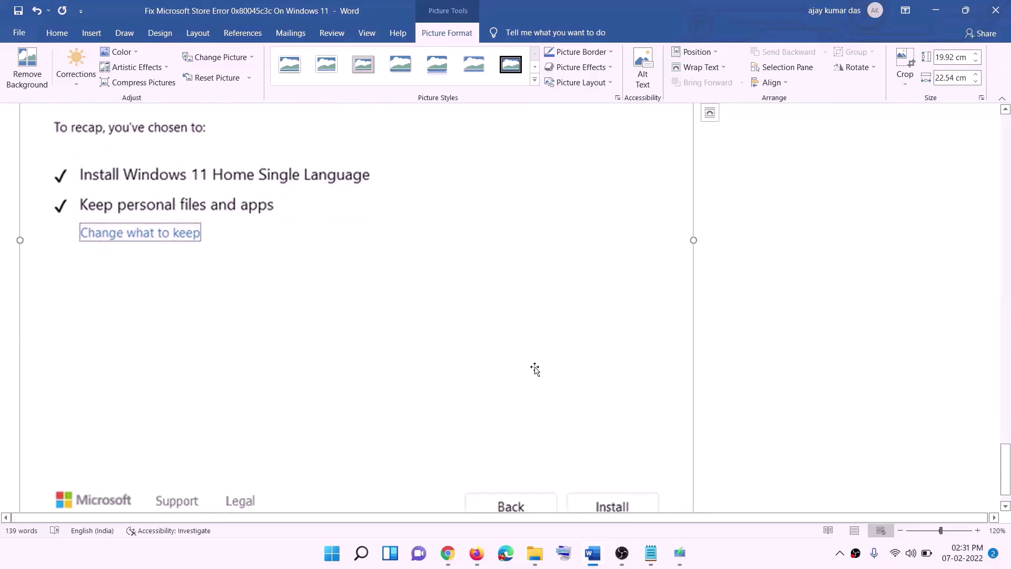
scroll(535, 368, "up", 7)
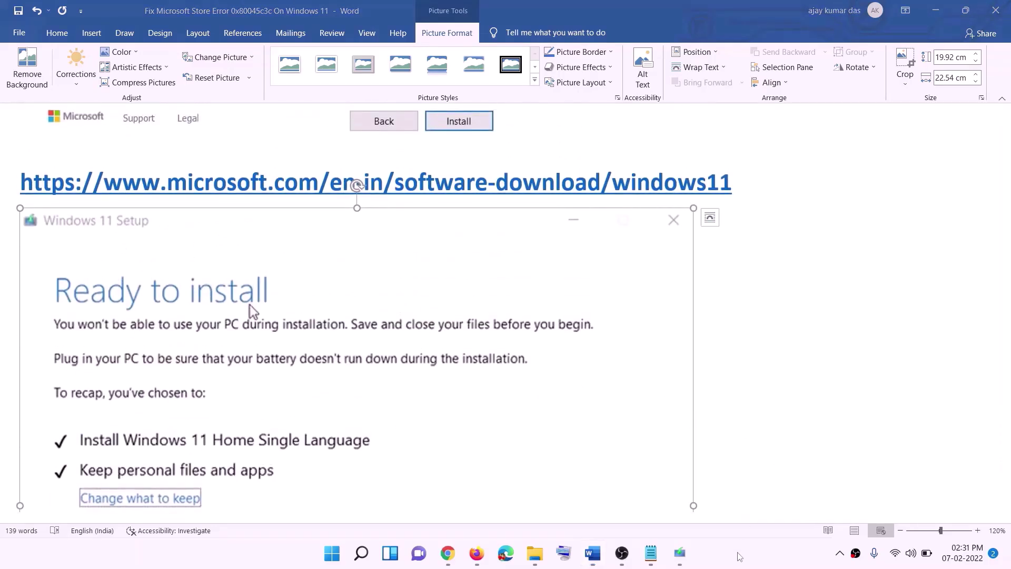